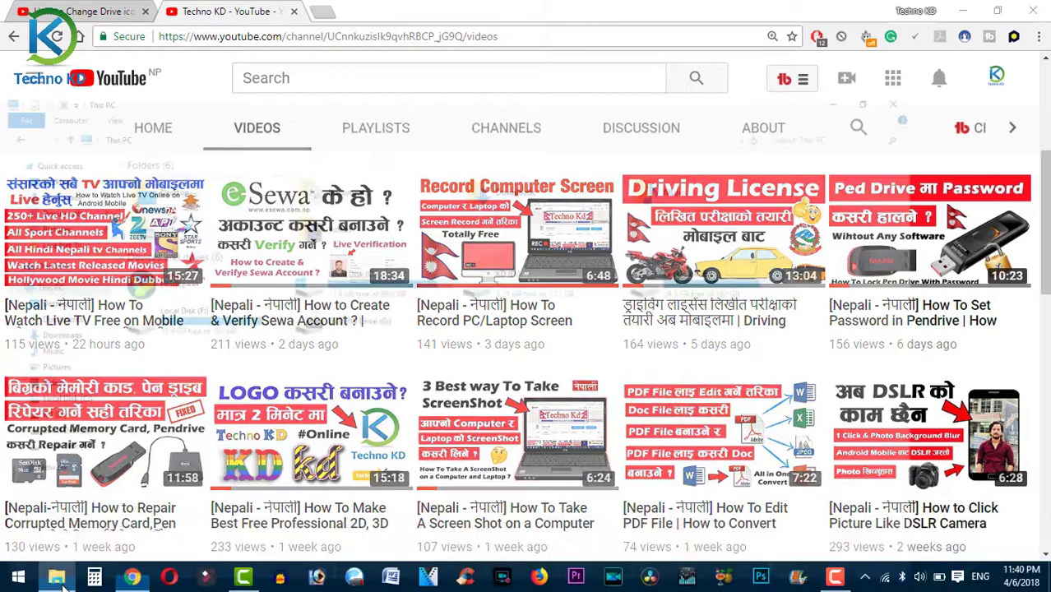
pyautogui.click(58, 579)
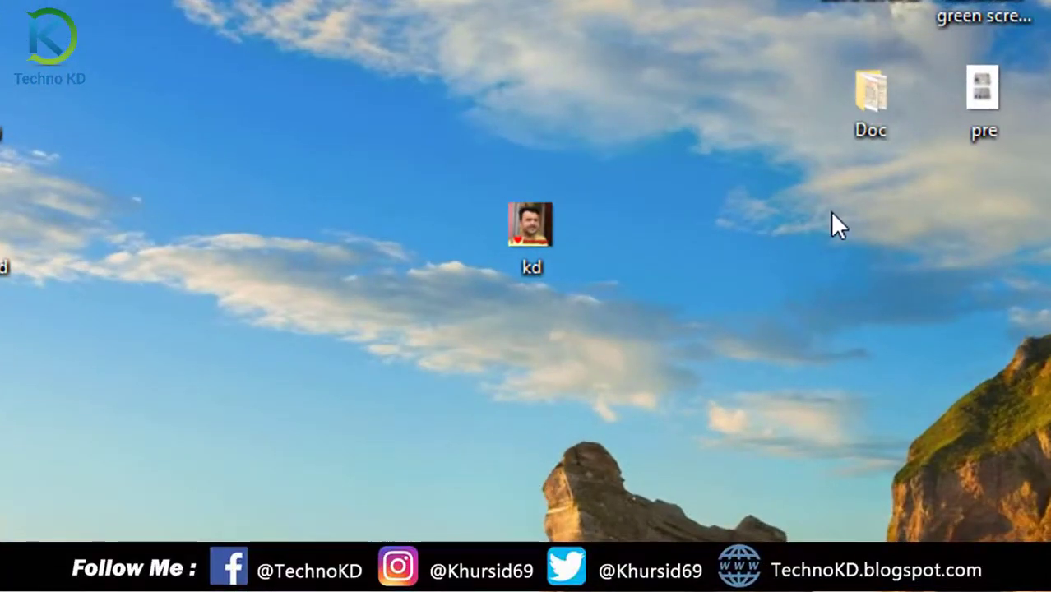
pyautogui.click(498, 237)
pyautogui.moveTo(525, 235); pyautogui.dragTo(490, 237)
pyautogui.click(650, 270)
pyautogui.click(496, 295)
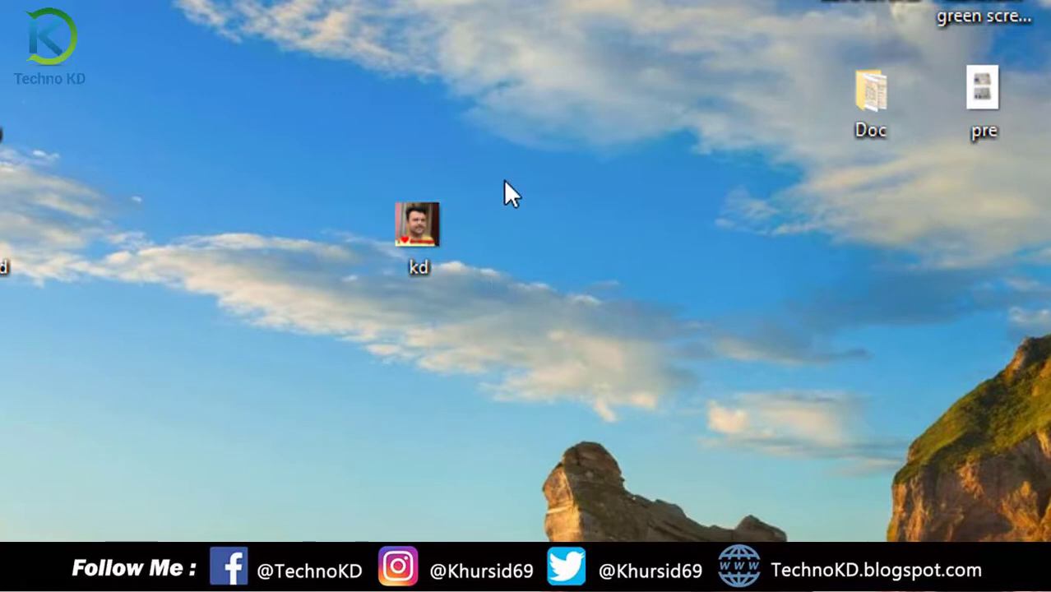
pyautogui.moveTo(506, 186); pyautogui.dragTo(449, 284)
pyautogui.click(575, 282)
pyautogui.click(403, 276)
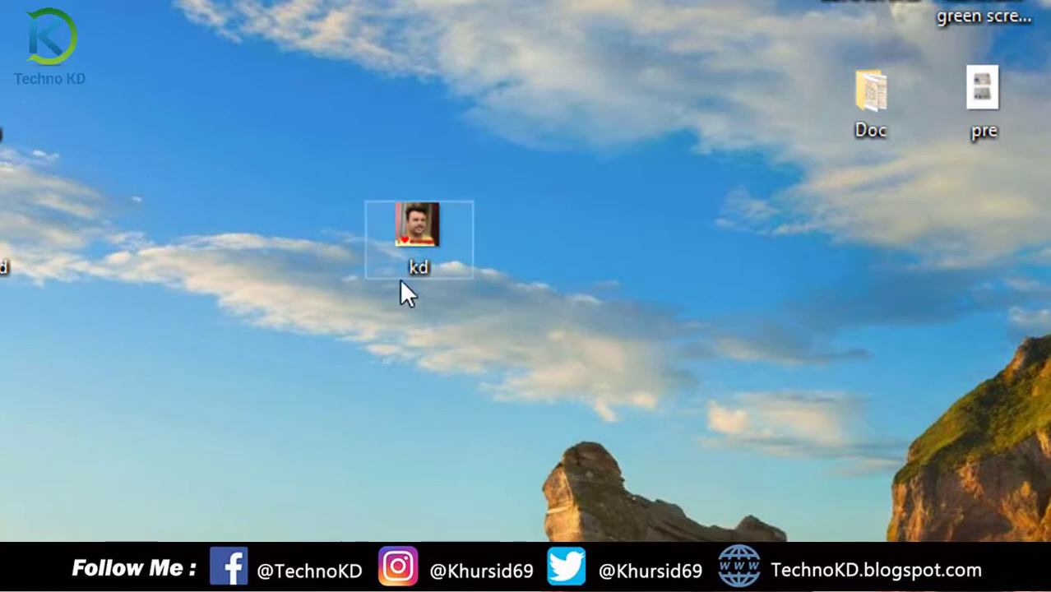
pyautogui.click(486, 329)
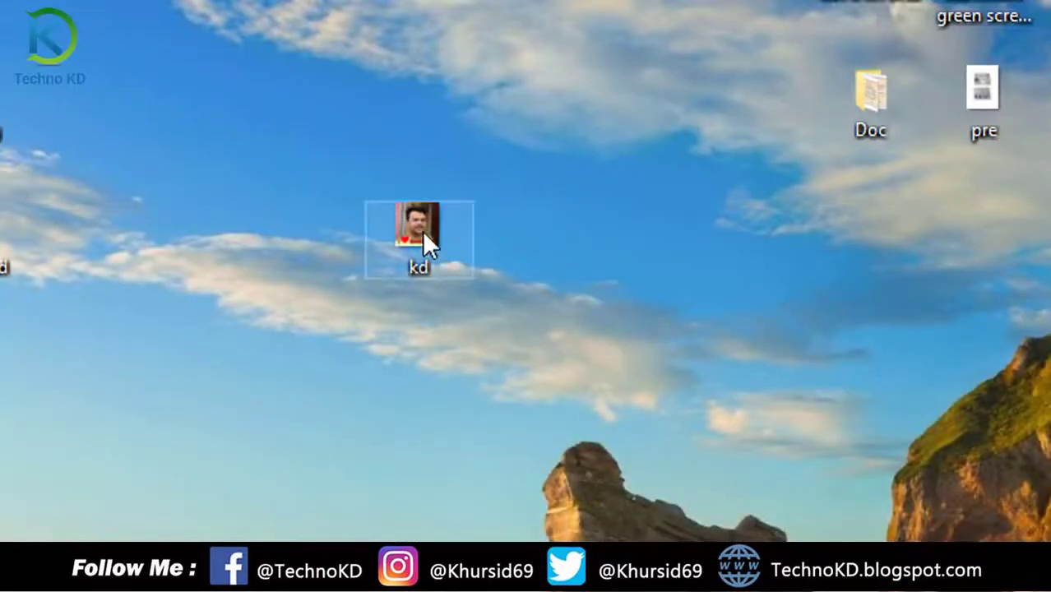
pyautogui.moveTo(422, 230); pyautogui.dragTo(461, 265)
pyautogui.click(491, 350)
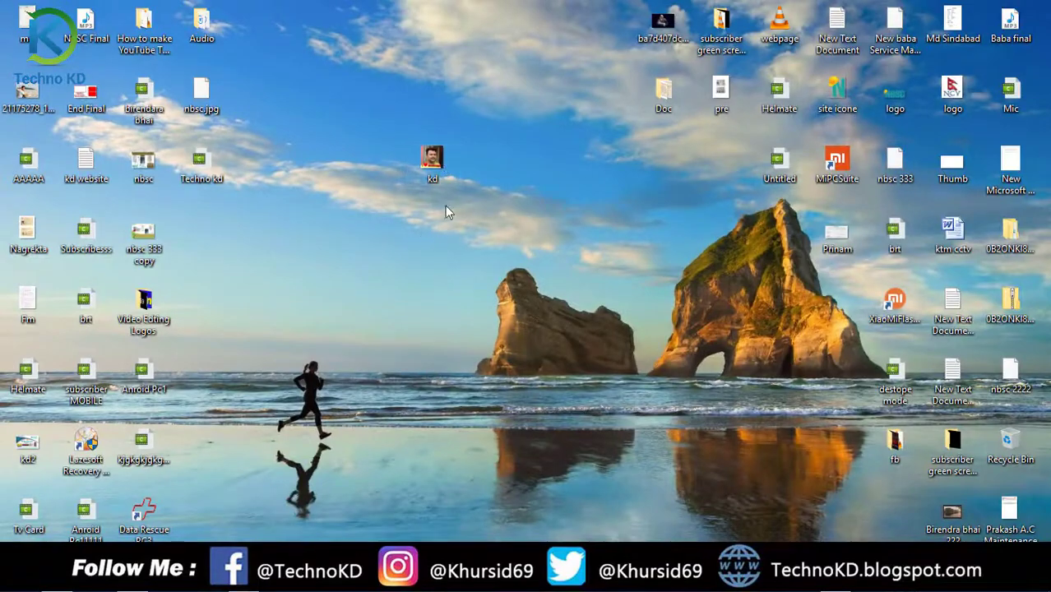
# Check the file type of the kd picture in its properties, leaving them unchanged
pyautogui.rightClick(433, 170)
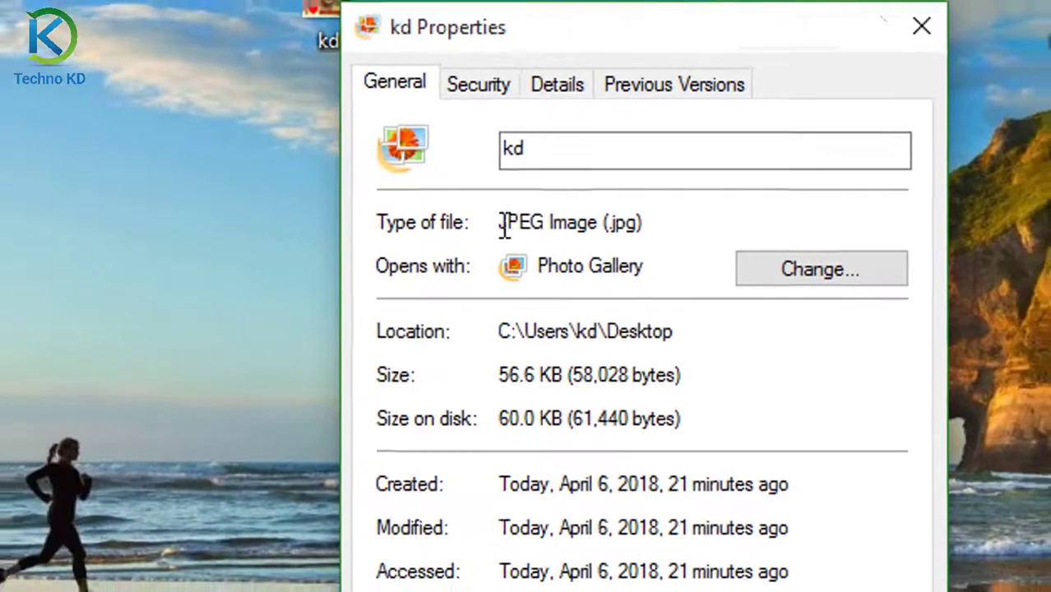
pyautogui.moveTo(491, 216); pyautogui.dragTo(592, 216)
pyautogui.press('Escape')
pyautogui.click(396, 156)
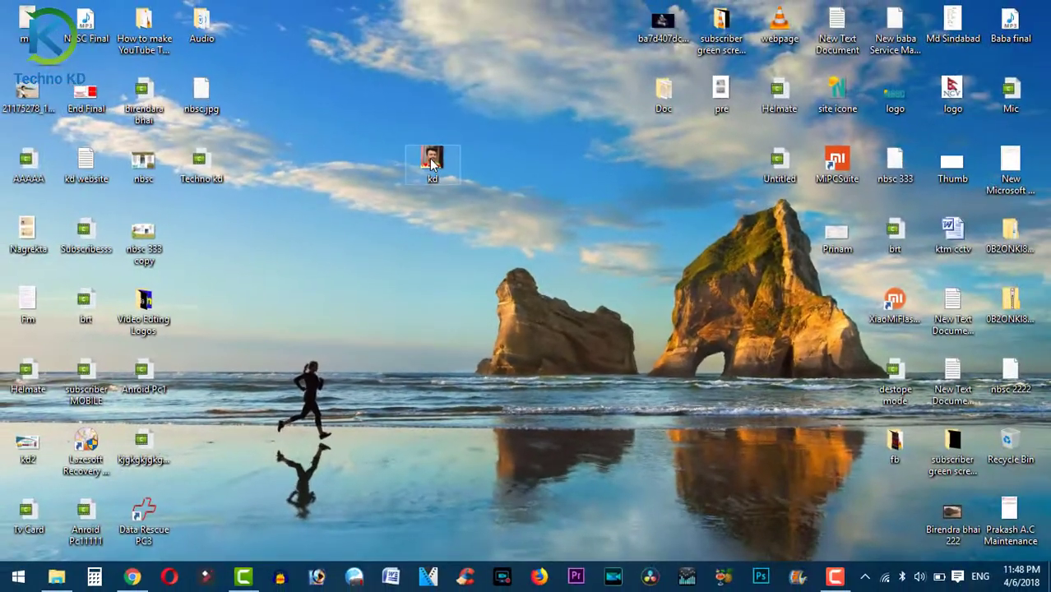
# Open the kd picture for editing in Paint and save it to the desktop as a BMP picture named "kd 1"
pyautogui.rightClick(434, 163)
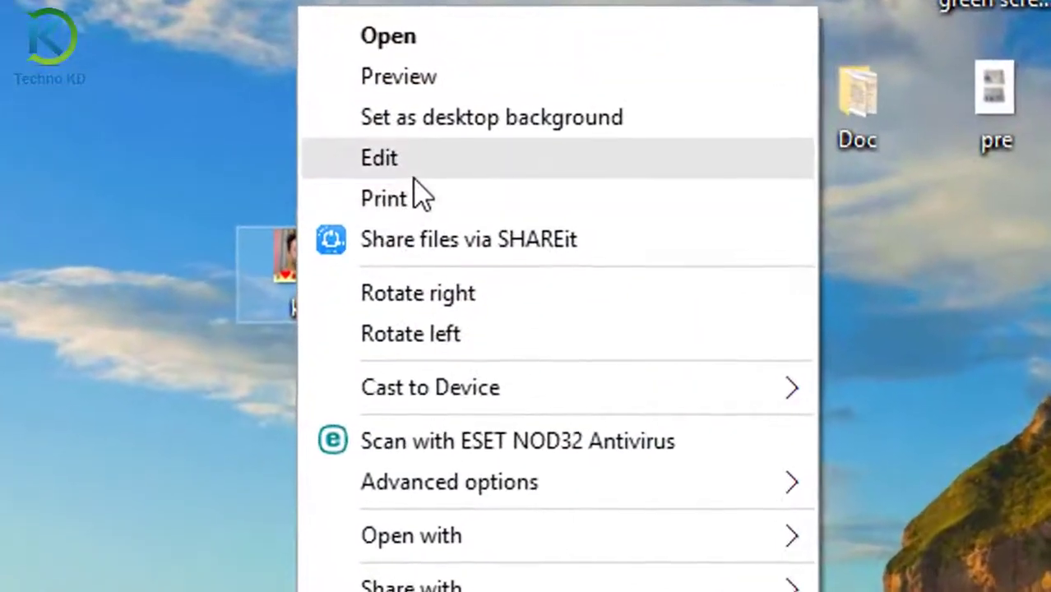
pyautogui.click(415, 173)
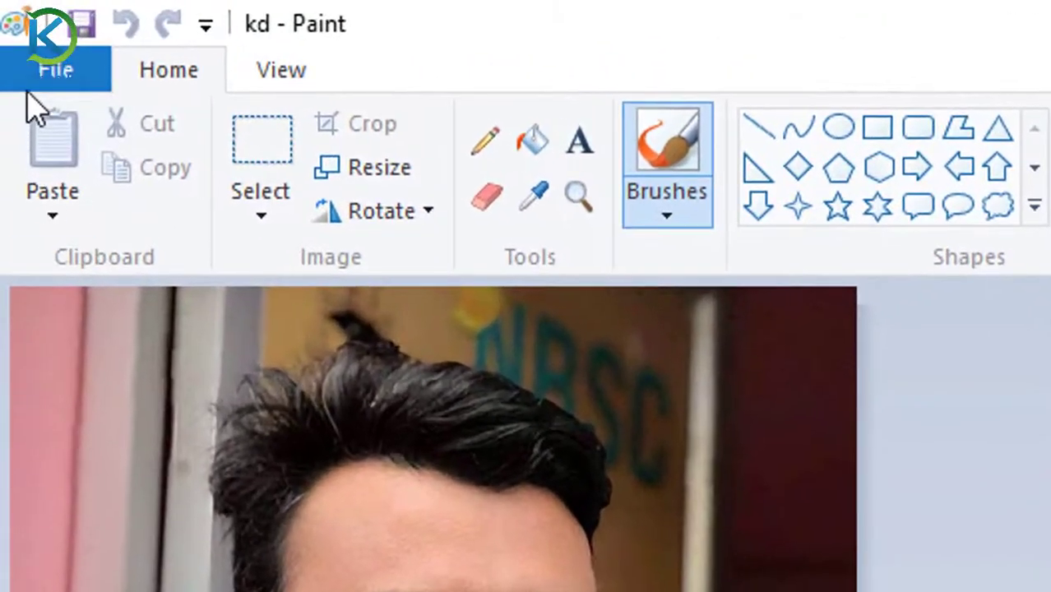
pyautogui.click(56, 69)
pyautogui.moveTo(193, 301)
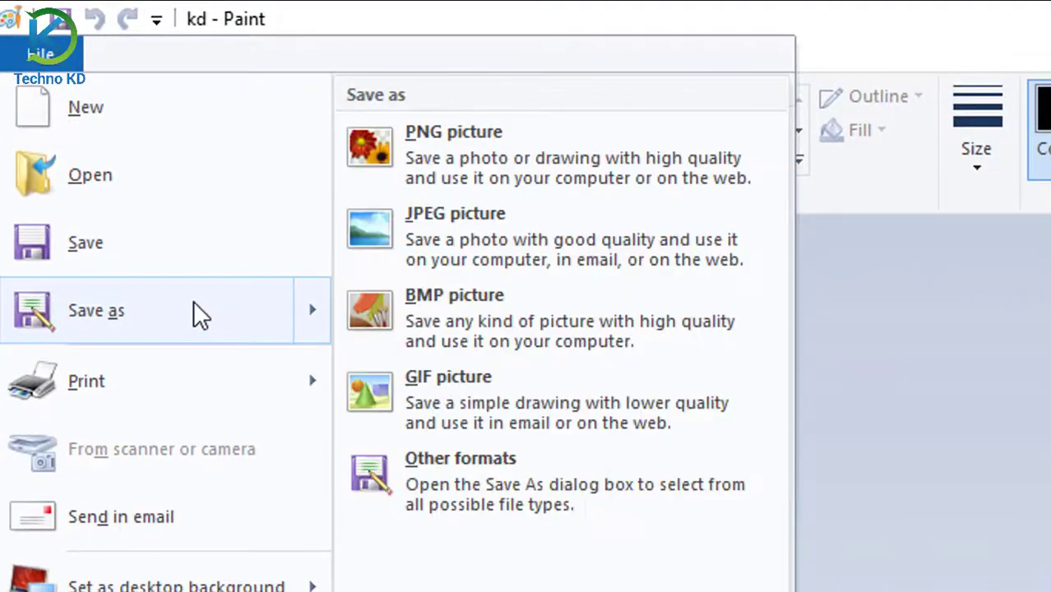
pyautogui.click(457, 261)
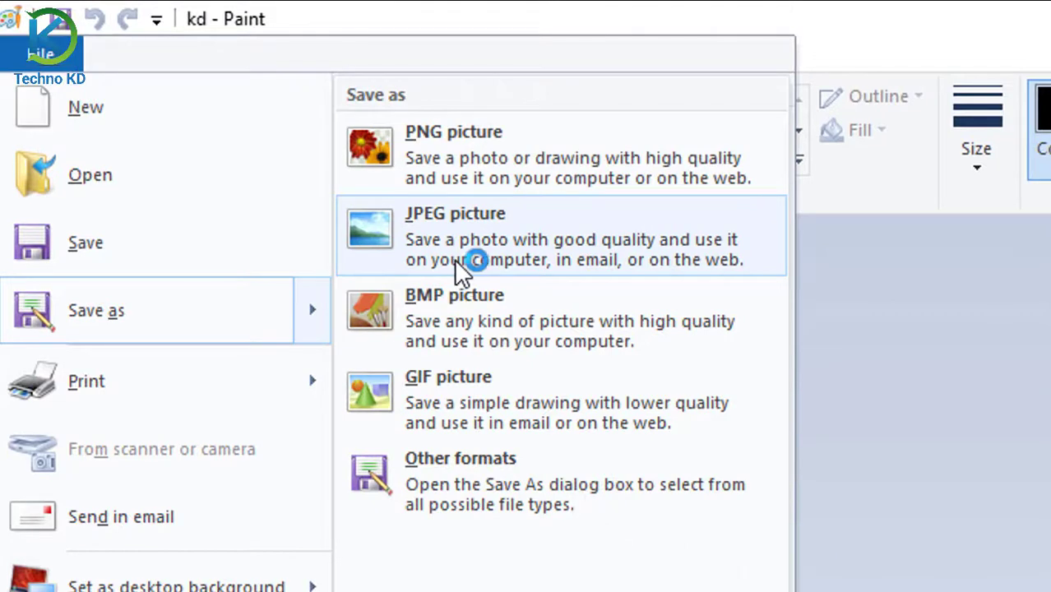
pyautogui.click(442, 328)
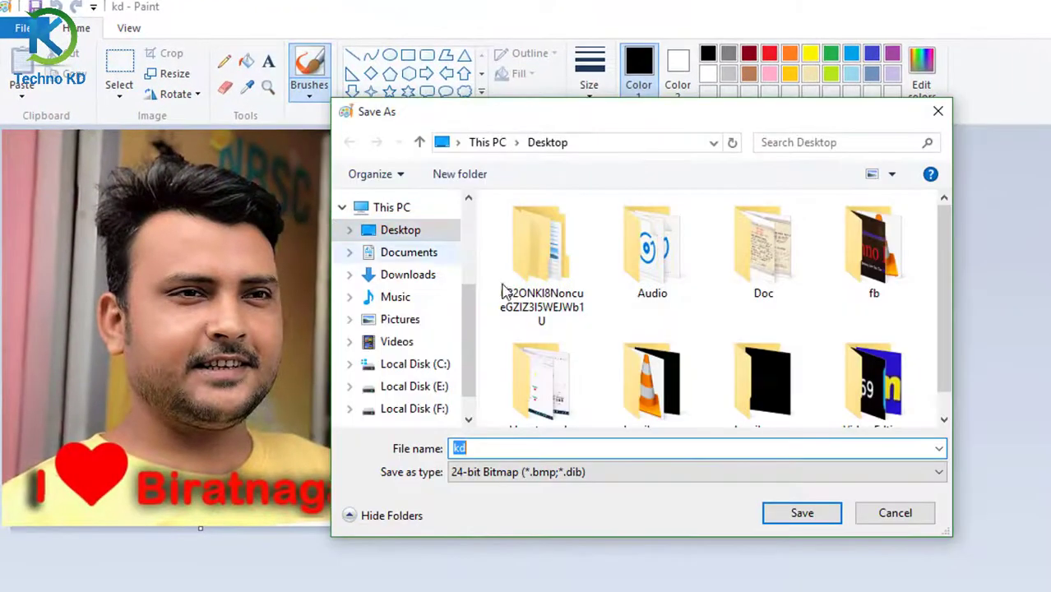
pyautogui.click(569, 448)
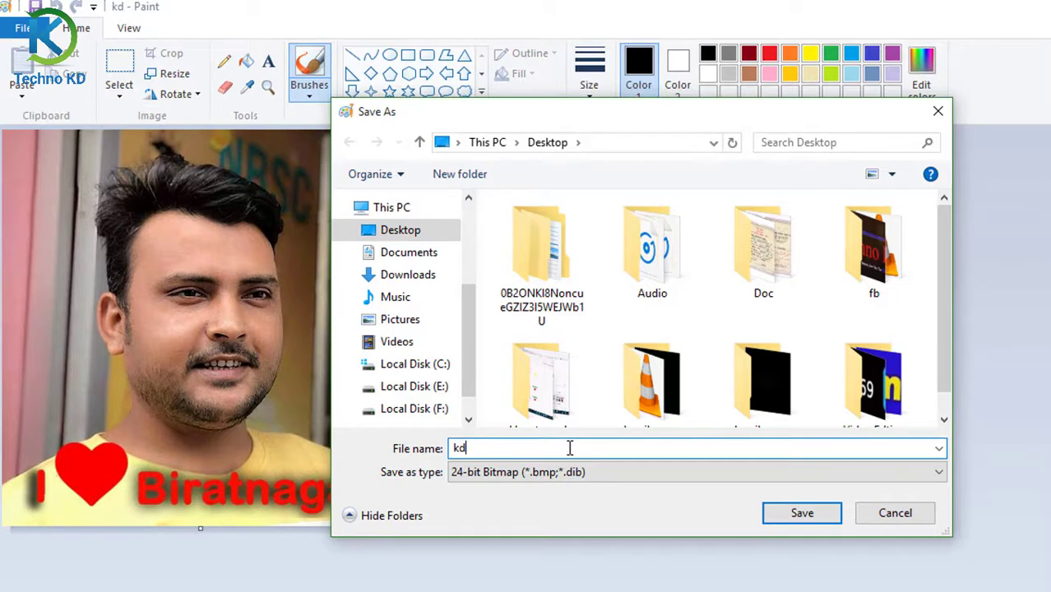
pyautogui.write('1')
pyautogui.click(805, 517)
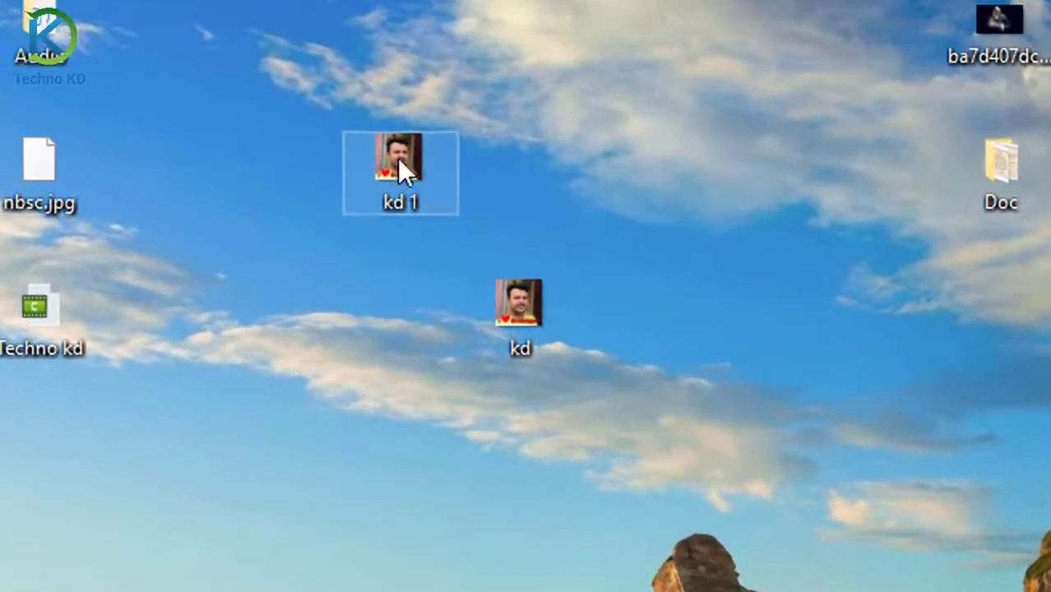
# Delete the original kd JPEG picture from the desktop
pyautogui.click(407, 275)
pyautogui.click(503, 292)
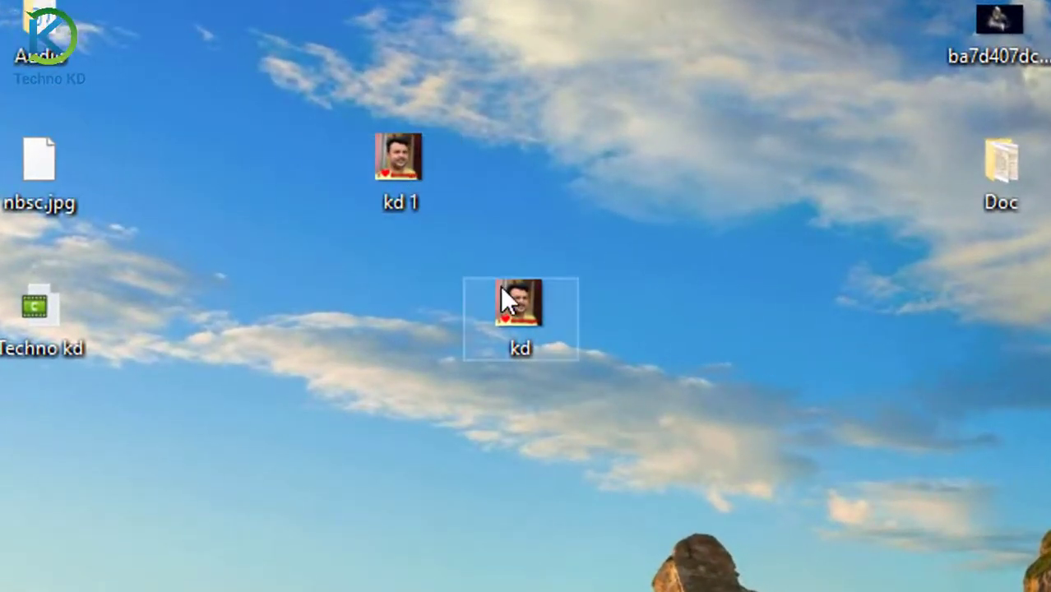
pyautogui.click(399, 172)
pyautogui.click(522, 313)
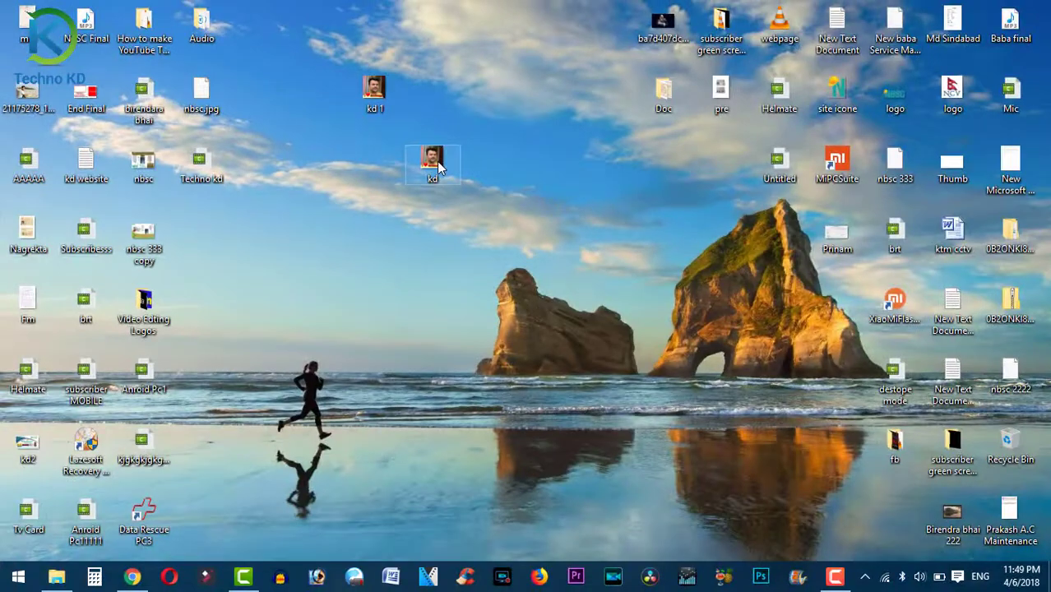
pyautogui.rightClick(438, 167)
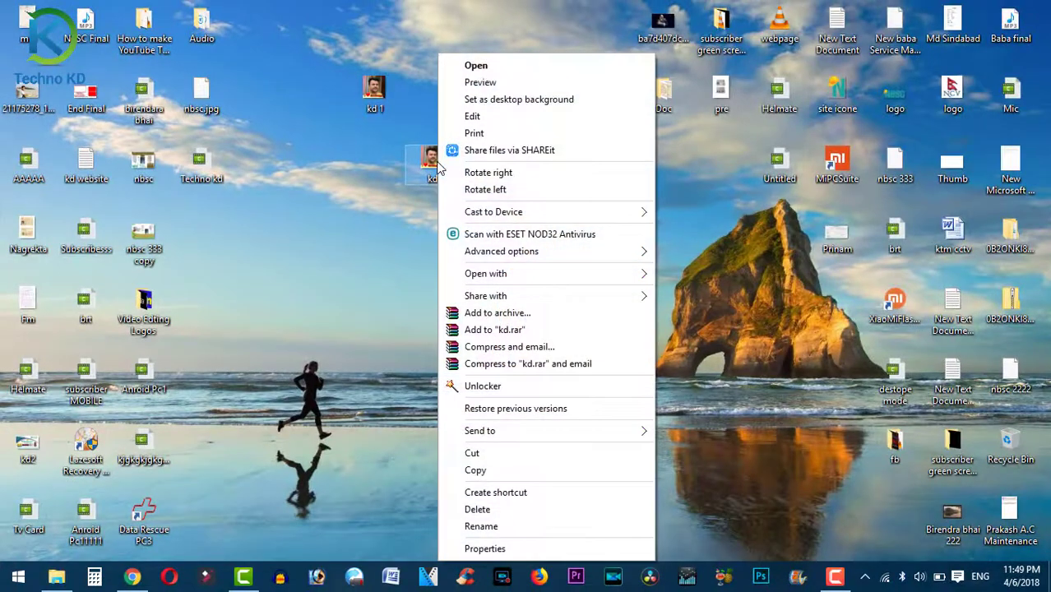
pyautogui.click(520, 511)
# Check the file type of the kd 1 picture in its properties and close them without changes
pyautogui.rightClick(390, 82)
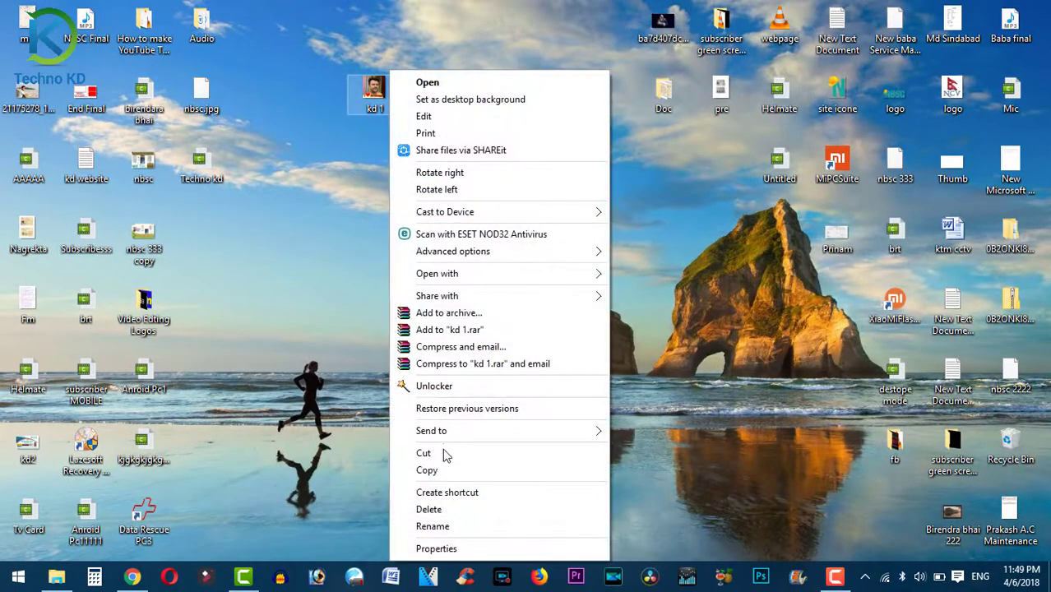
pyautogui.click(458, 550)
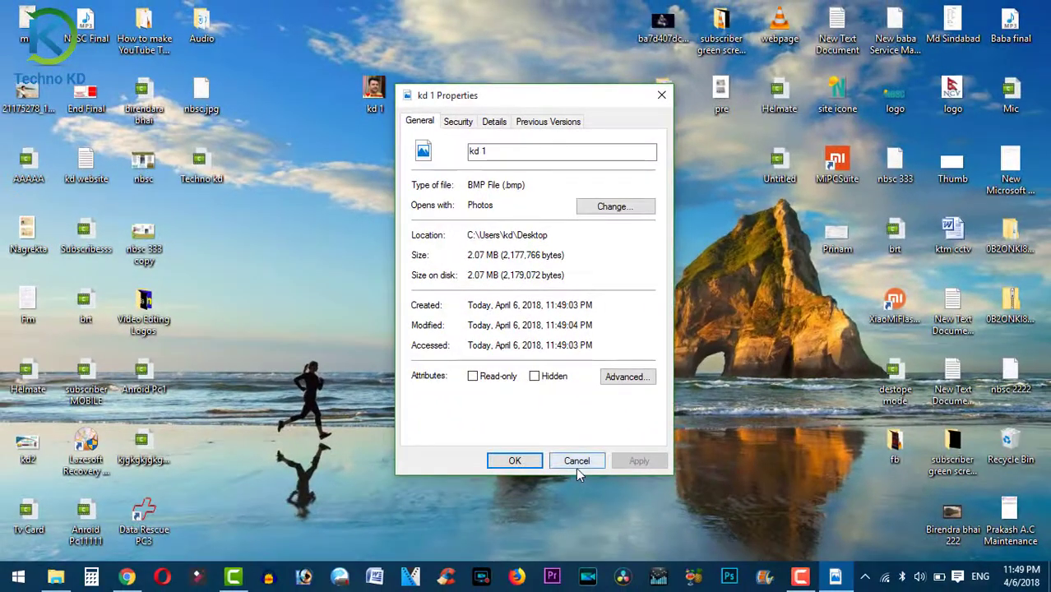
pyautogui.click(577, 465)
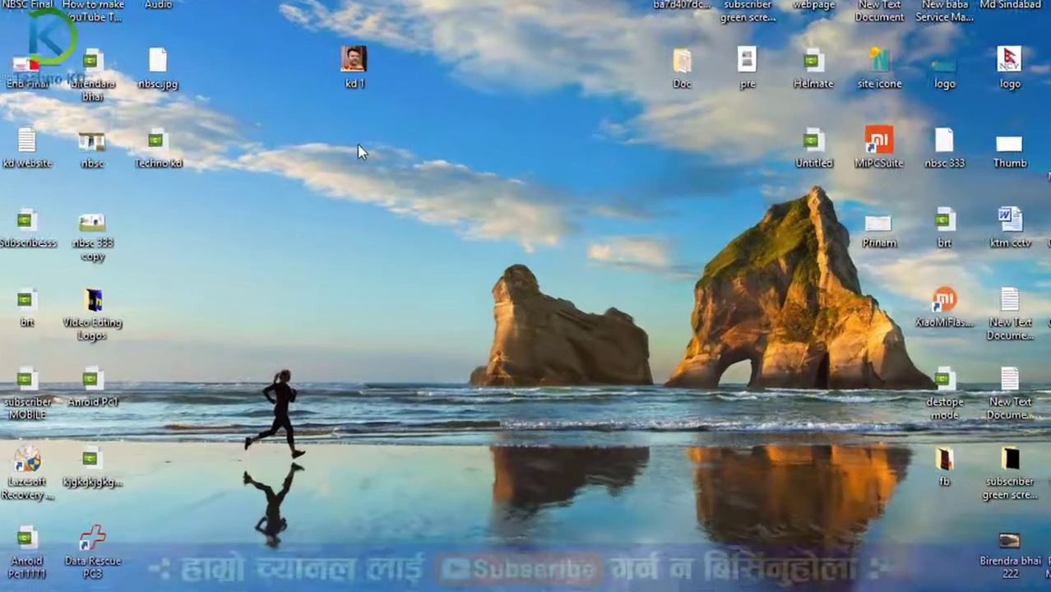
# Create a new text document on the desktop with its default name and open it in Notepad
pyautogui.rightClick(380, 165)
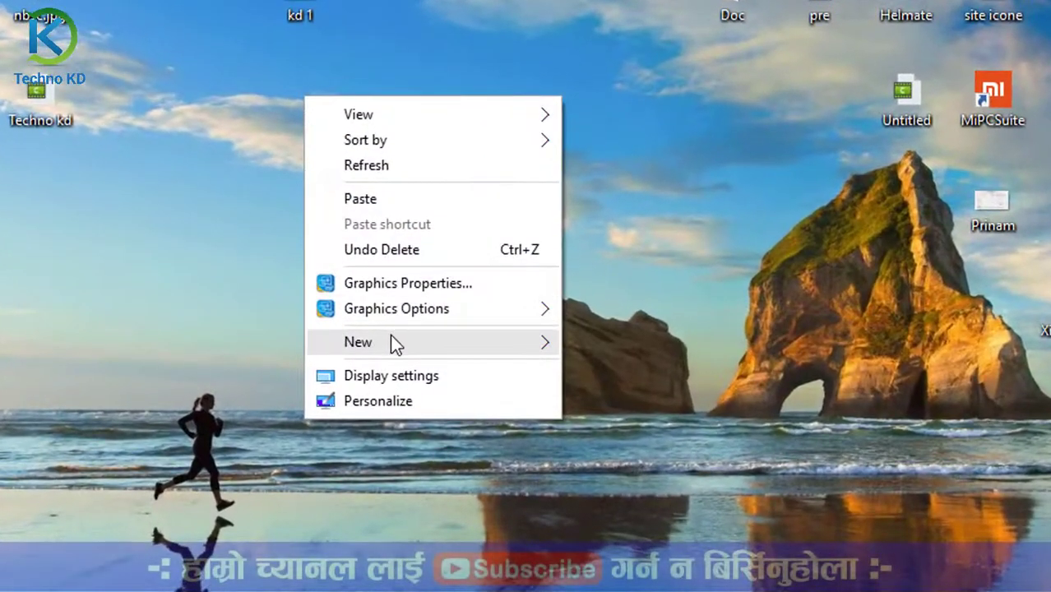
pyautogui.moveTo(413, 343)
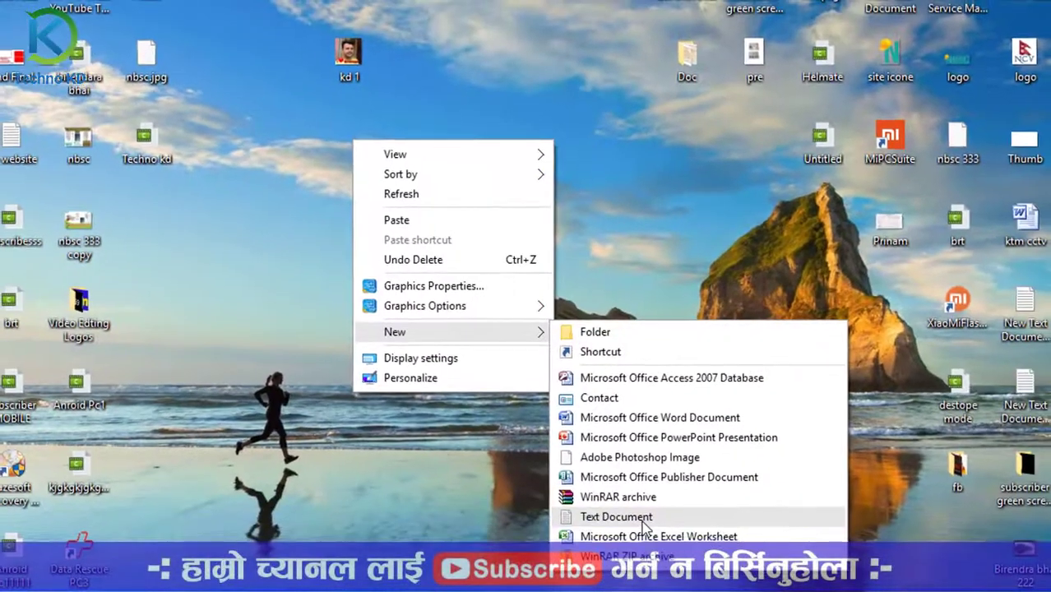
pyautogui.click(625, 518)
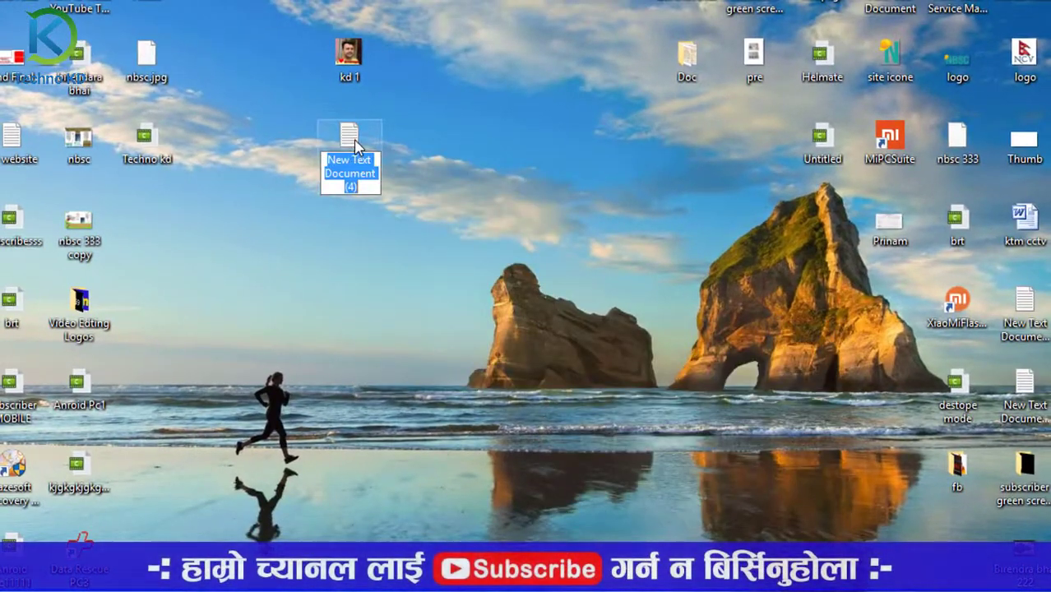
pyautogui.press('Return')
pyautogui.doubleClick(351, 138)
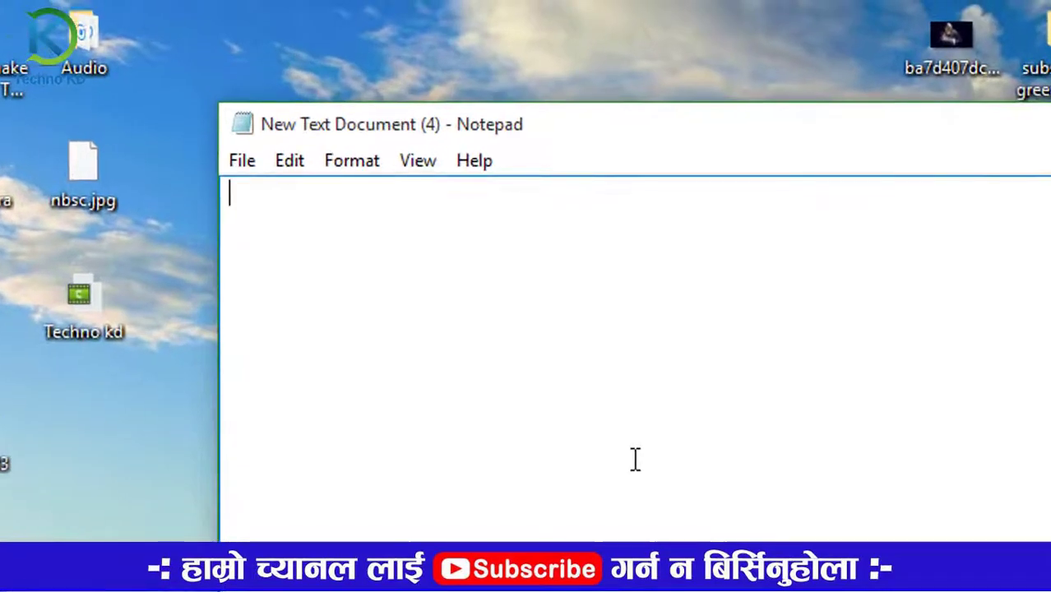
# Write "[autorun]" on the first line of the text document and "icon = kd1.bmp" on the second
pyautogui.write('[autorun')
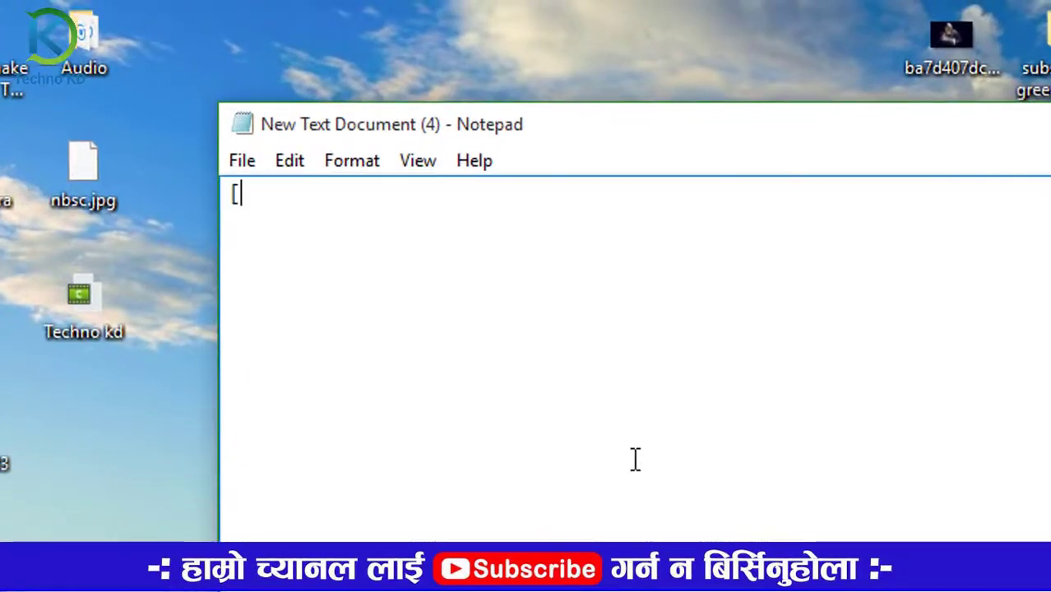
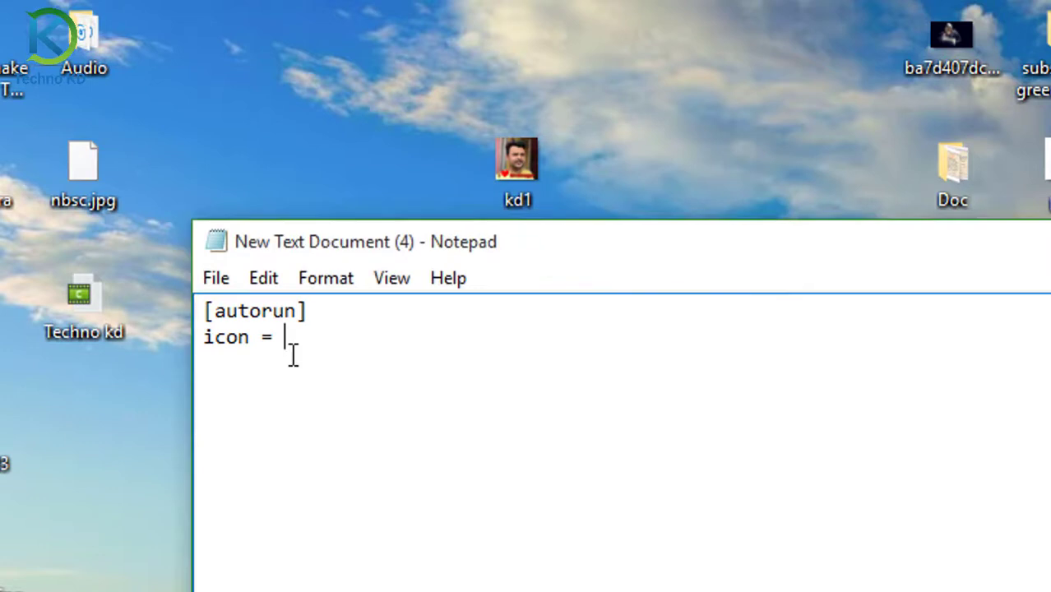
pyautogui.write('kd1')
pyautogui.write('.bmp')
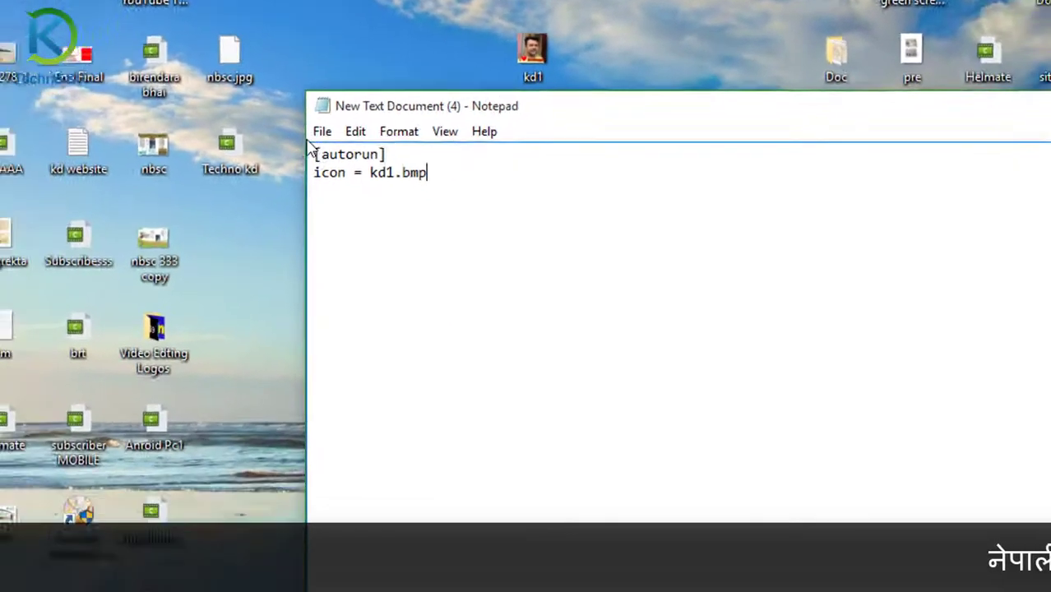
# Save the document to the desktop as autorun.inf with the file type All Files
pyautogui.click(322, 131)
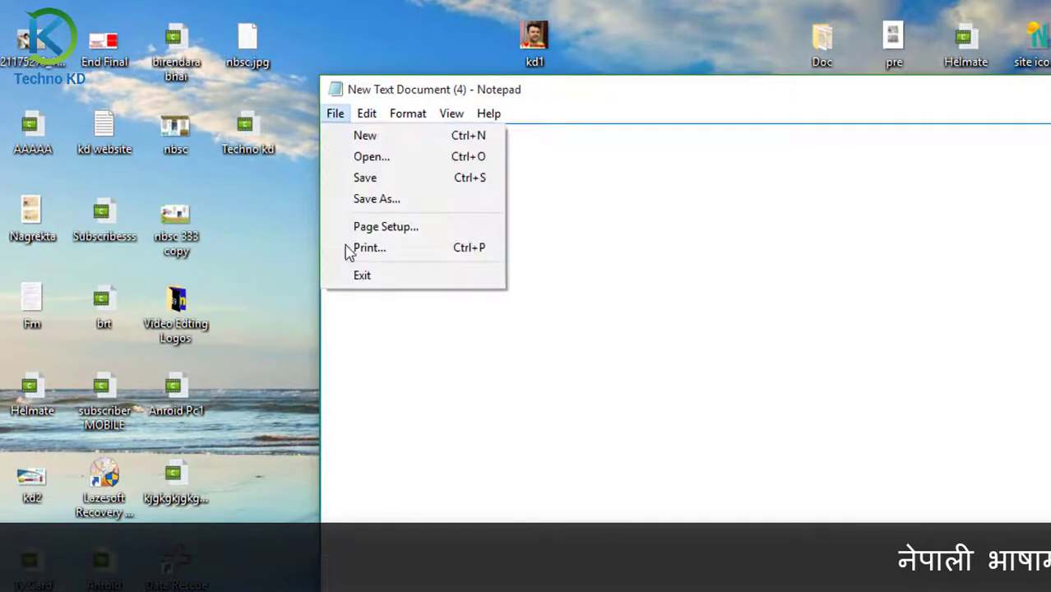
pyautogui.click(393, 201)
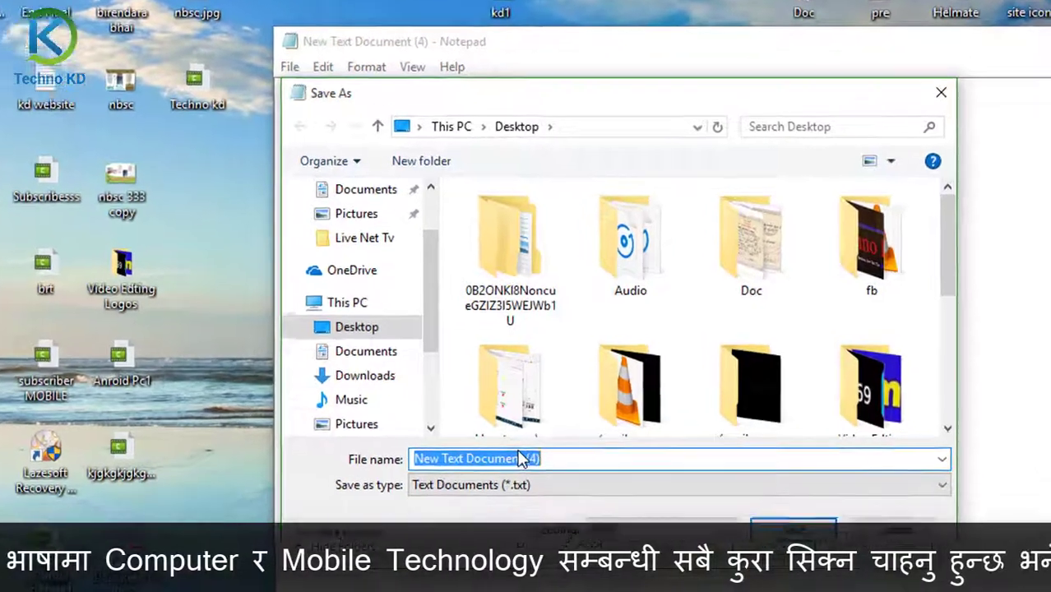
pyautogui.write('au')
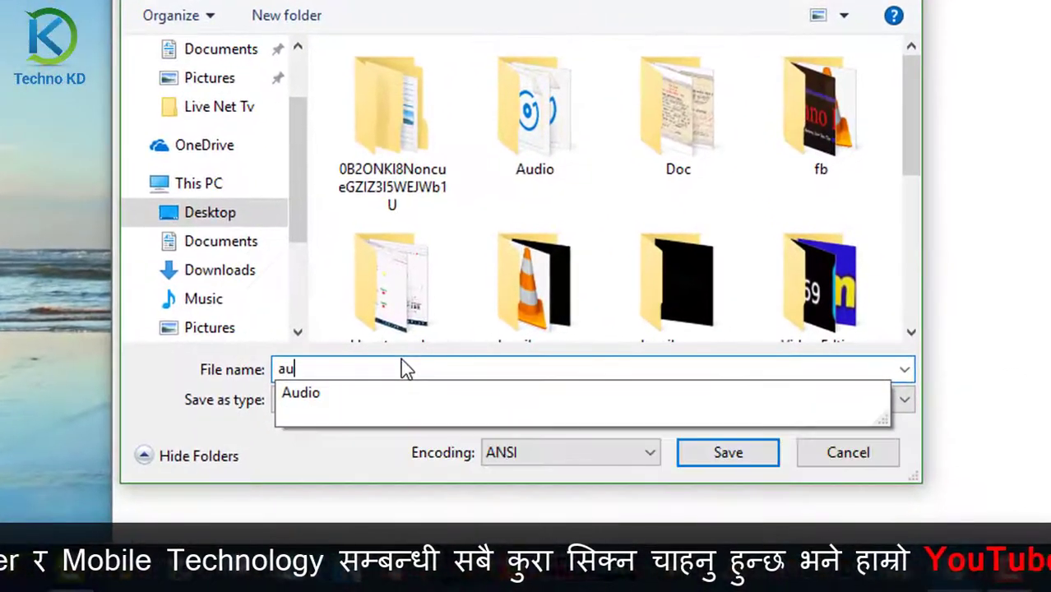
pyautogui.write('torun')
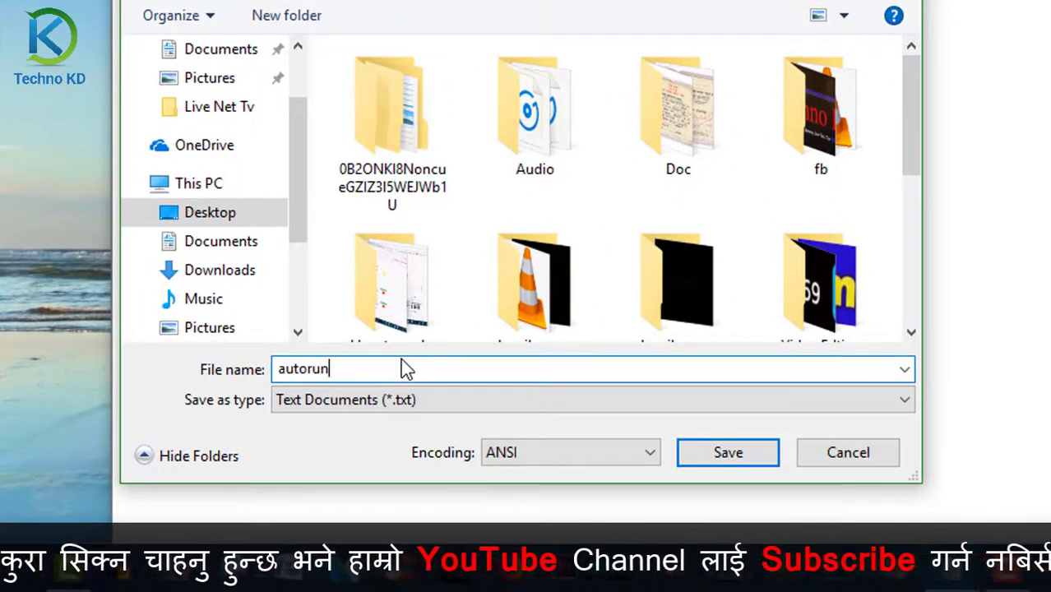
pyautogui.write('.inf')
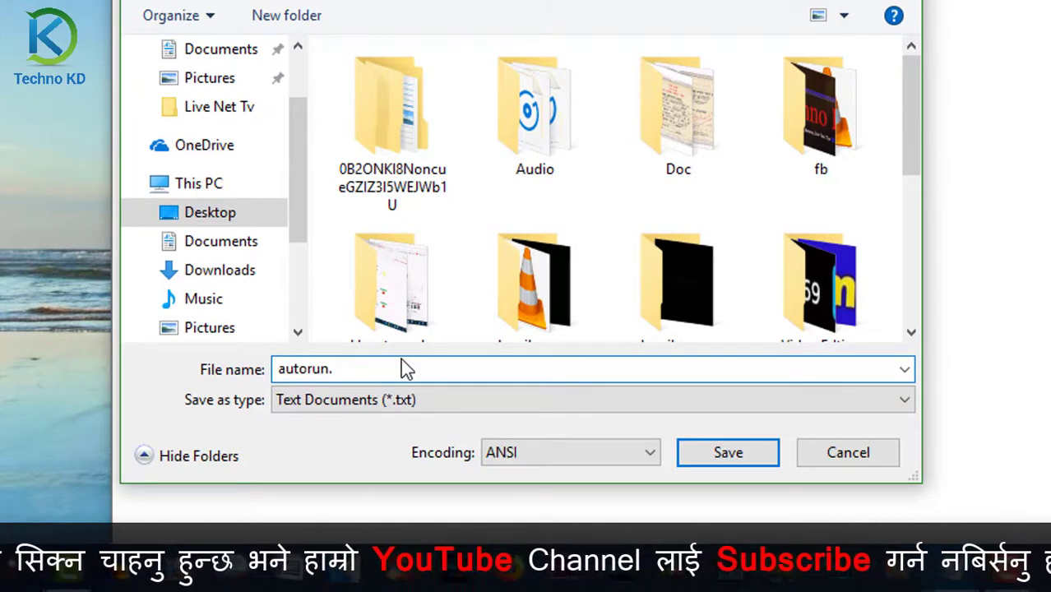
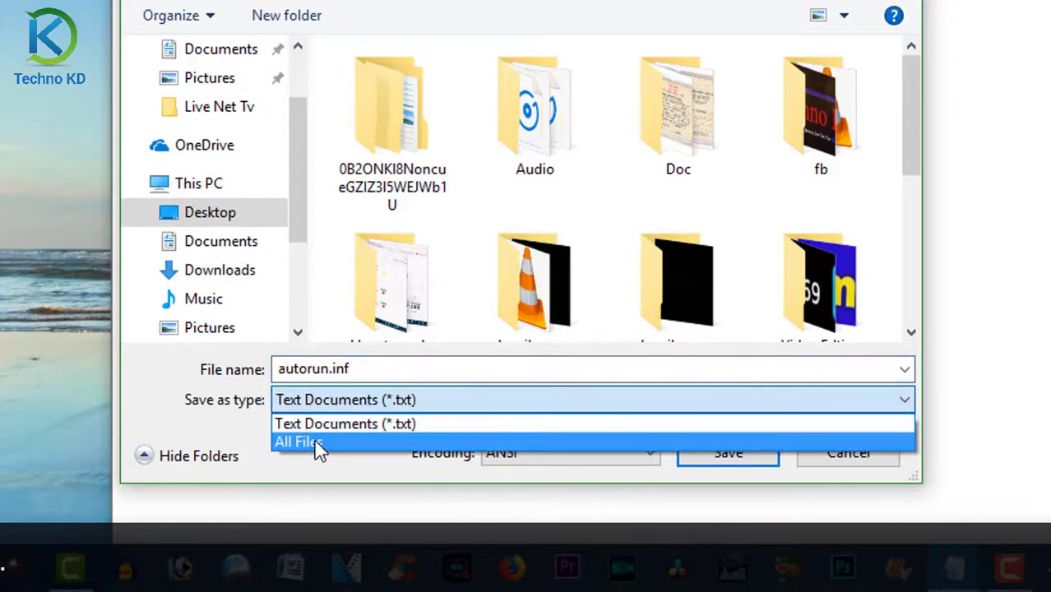
pyautogui.click(315, 444)
pyautogui.click(728, 453)
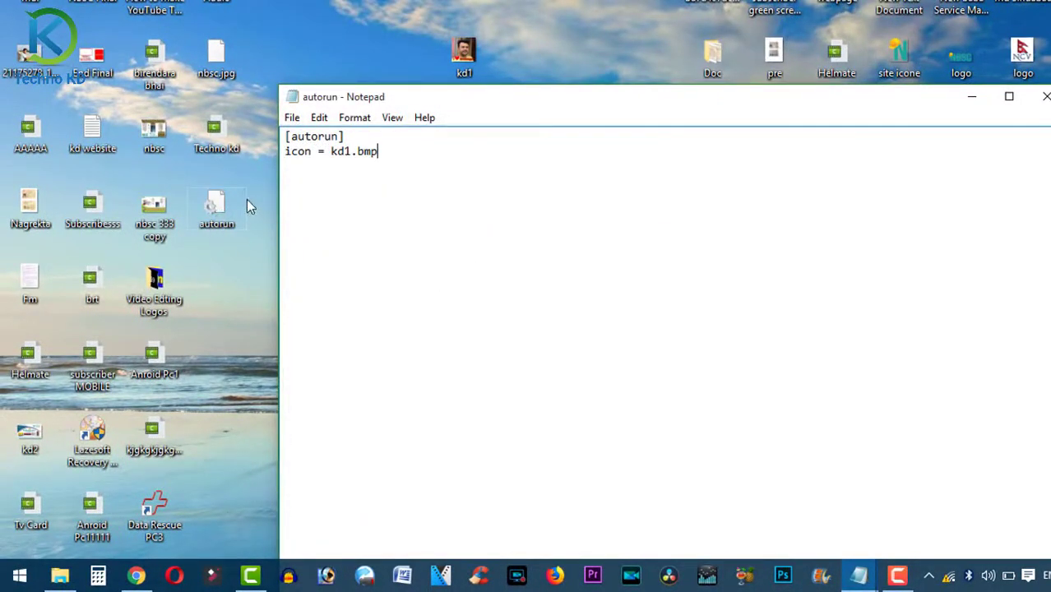
# Move the autorun file next to the kd1 picture on the desktop and minimize Notepad
pyautogui.moveTo(220, 210); pyautogui.dragTo(536, 52)
pyautogui.click(969, 97)
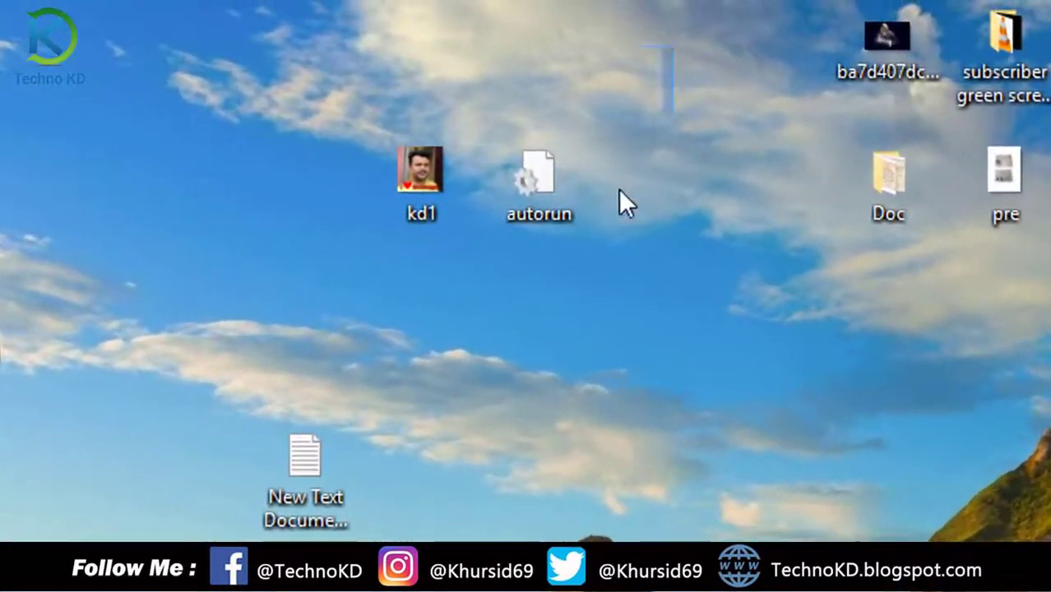
# Copy the kd1 picture and the autorun file together from the desktop and open File Explorer
pyautogui.moveTo(620, 191); pyautogui.dragTo(408, 267)
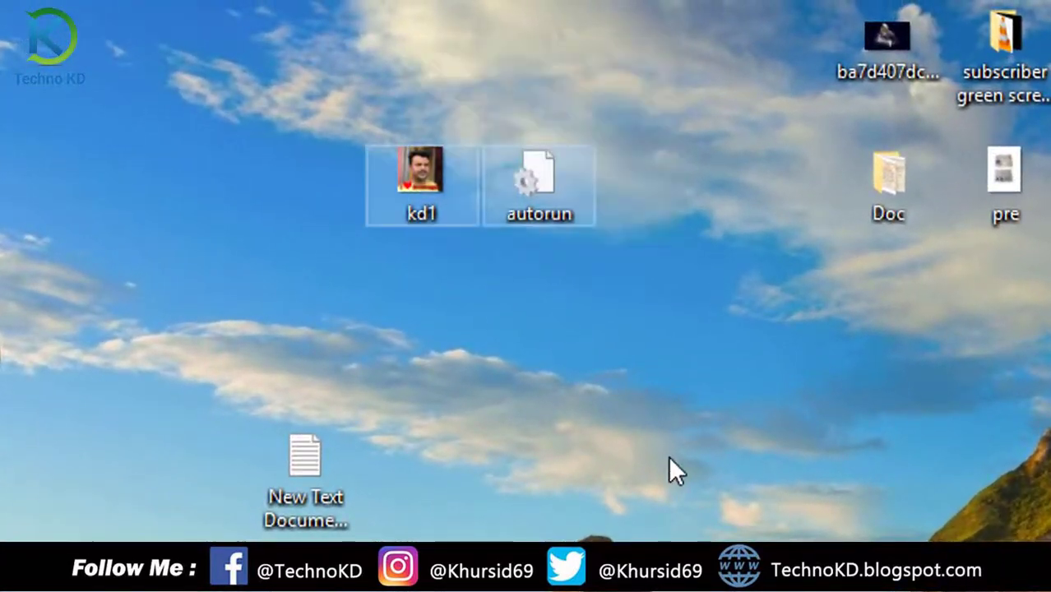
pyautogui.click(669, 451)
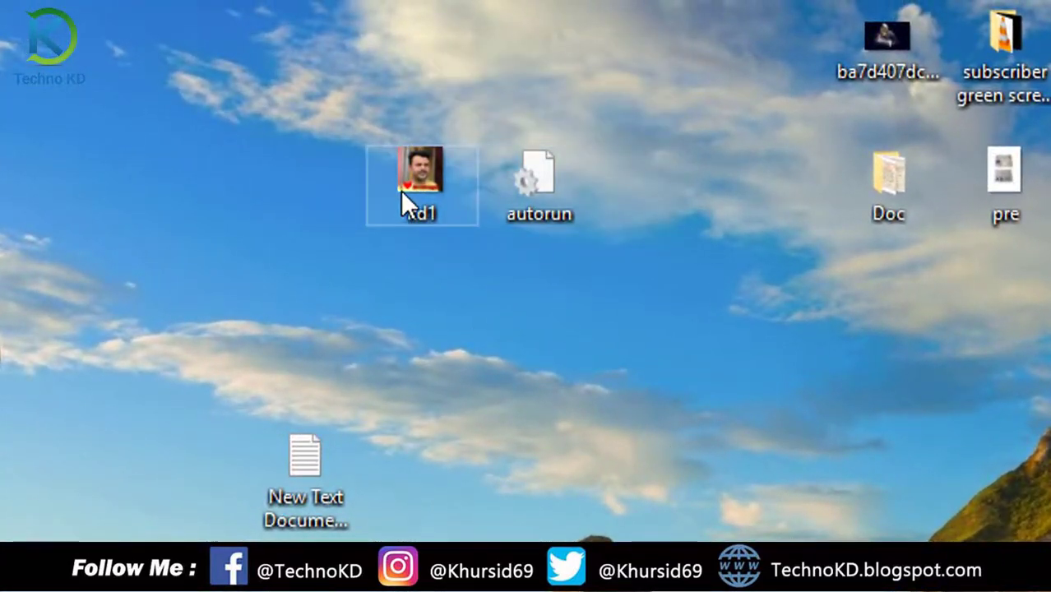
pyautogui.moveTo(402, 190)
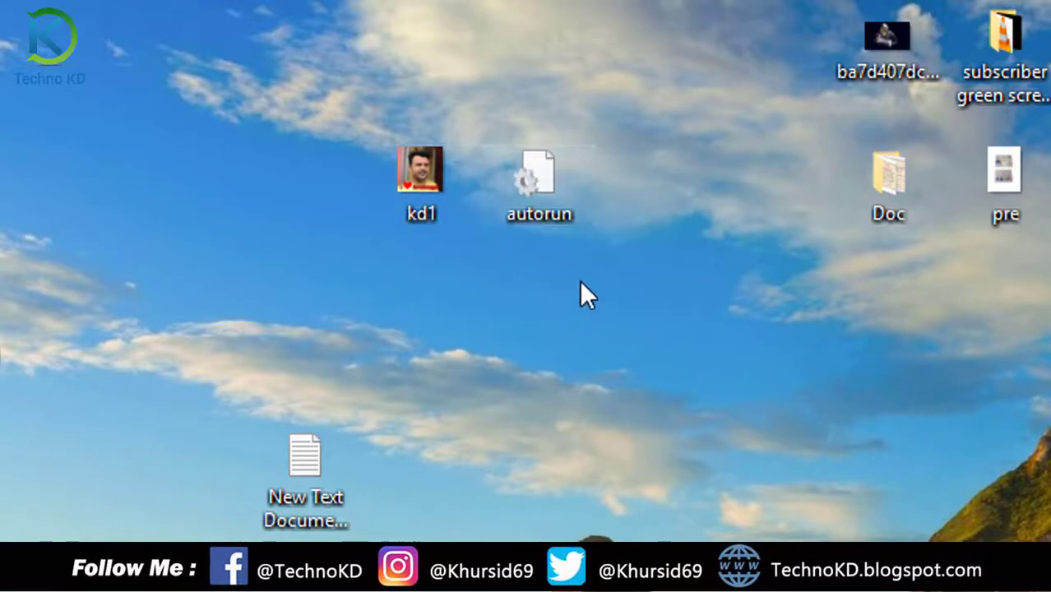
pyautogui.moveTo(594, 167); pyautogui.dragTo(437, 228)
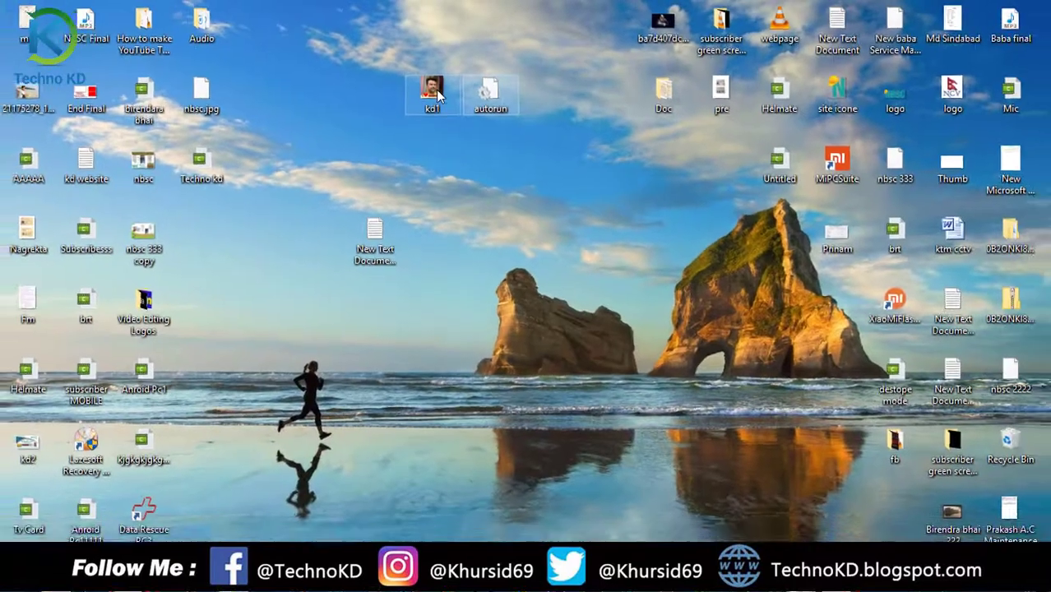
pyautogui.rightClick(434, 207)
pyautogui.click(485, 429)
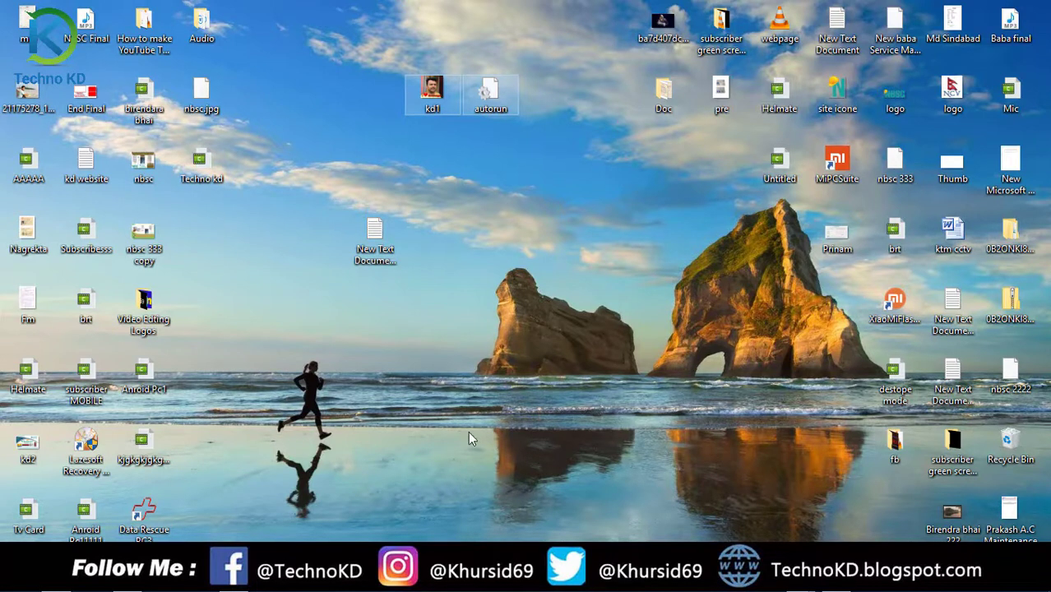
pyautogui.press('super+e')
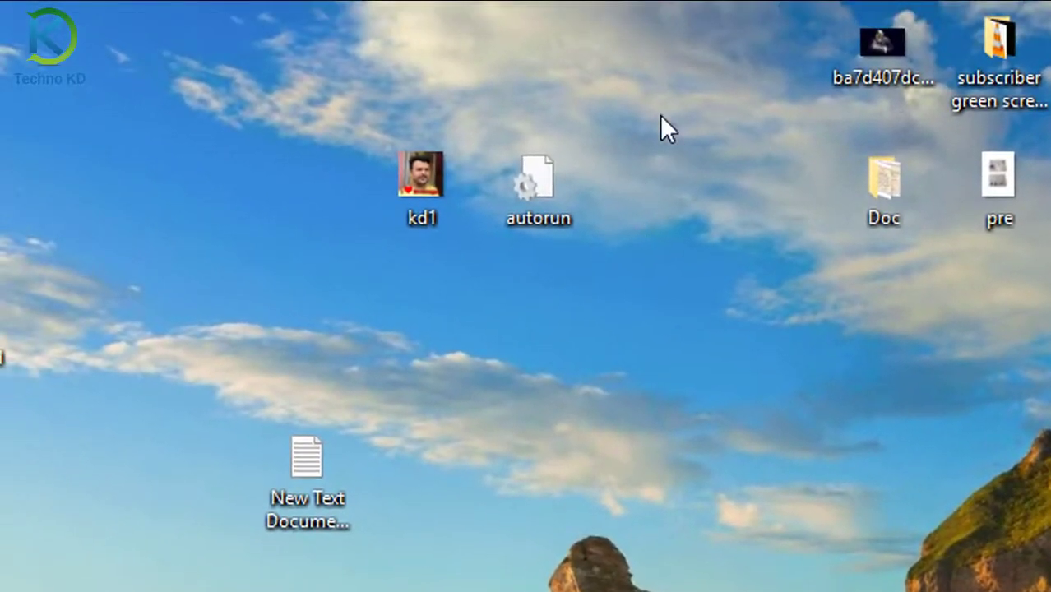
pyautogui.moveTo(659, 115); pyautogui.dragTo(437, 213)
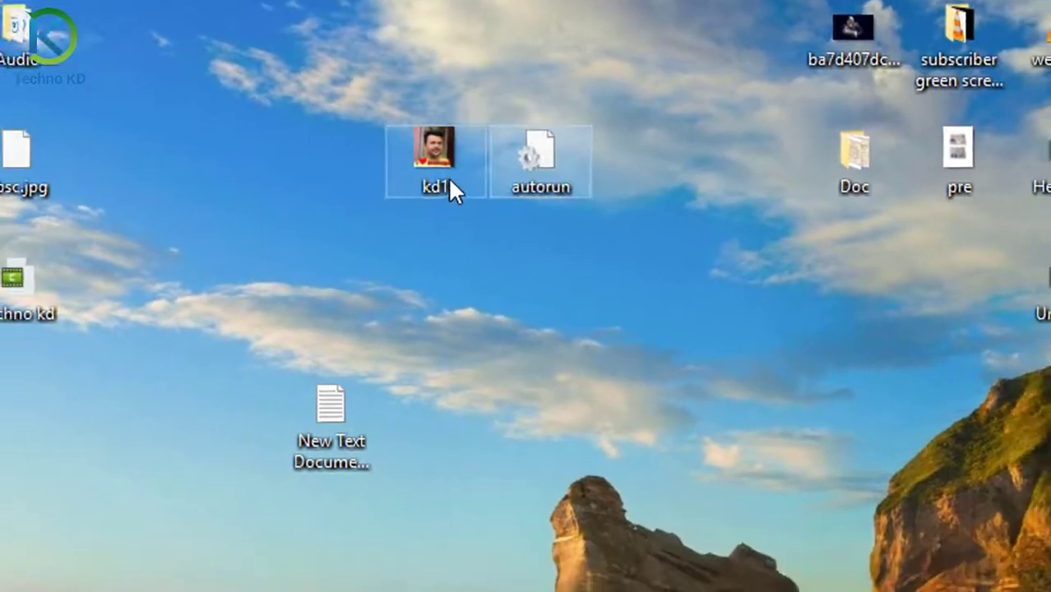
pyautogui.rightClick(431, 206)
pyautogui.click(553, 466)
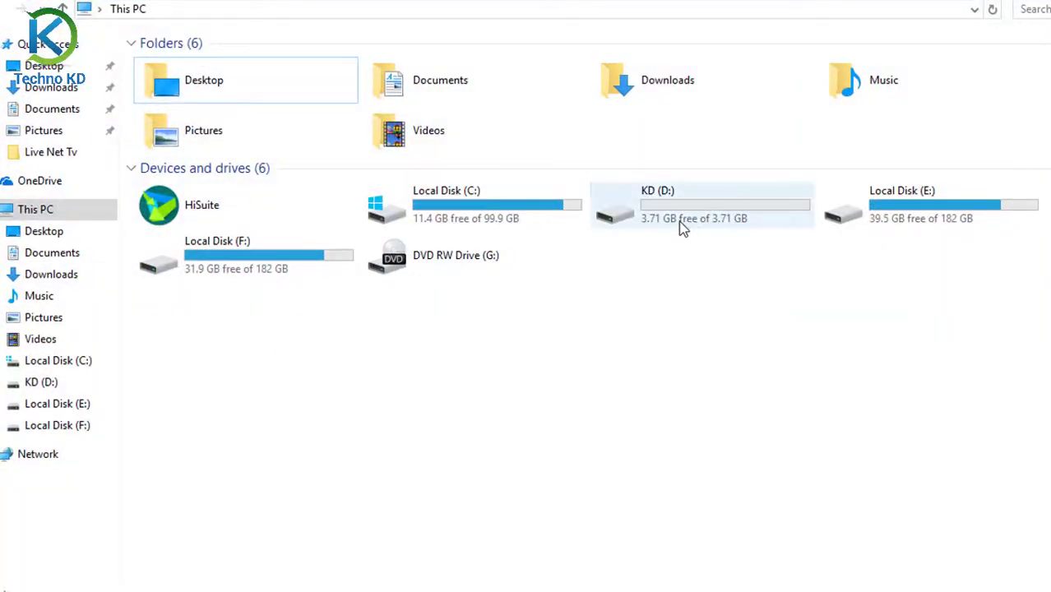
# Paste the copied kd1 and autorun files into the KD (D:) drive and refresh the folder
pyautogui.doubleClick(683, 228)
pyautogui.rightClick(448, 241)
pyautogui.click(510, 366)
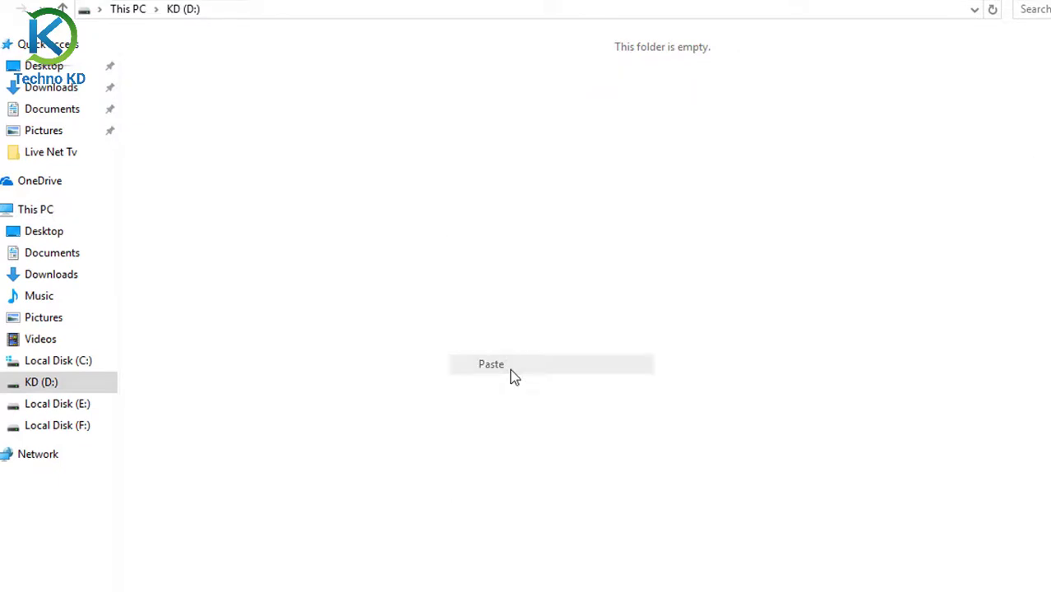
pyautogui.click(536, 372)
pyautogui.rightClick(551, 140)
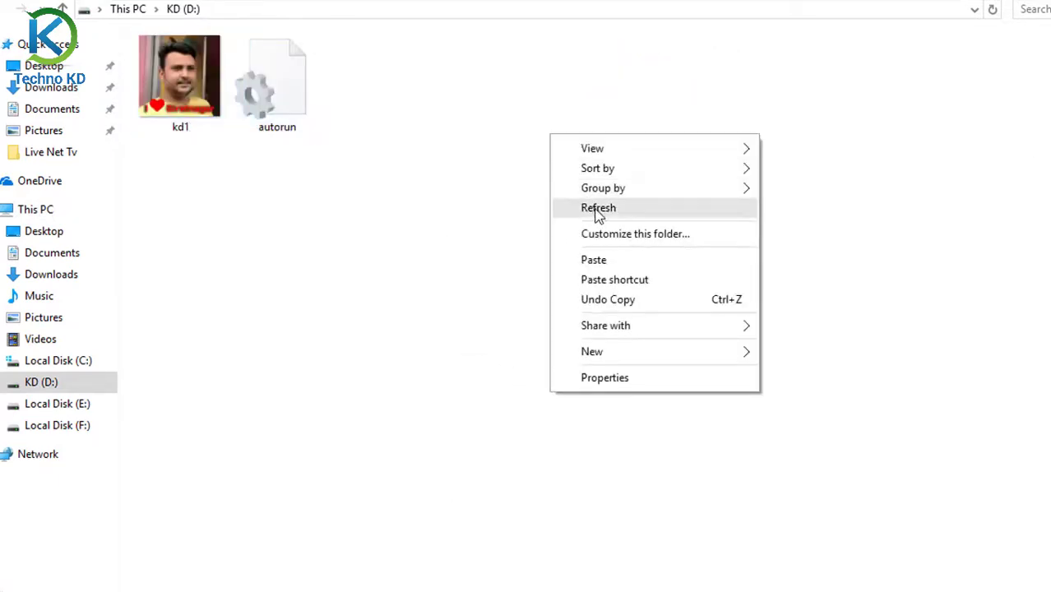
pyautogui.click(591, 209)
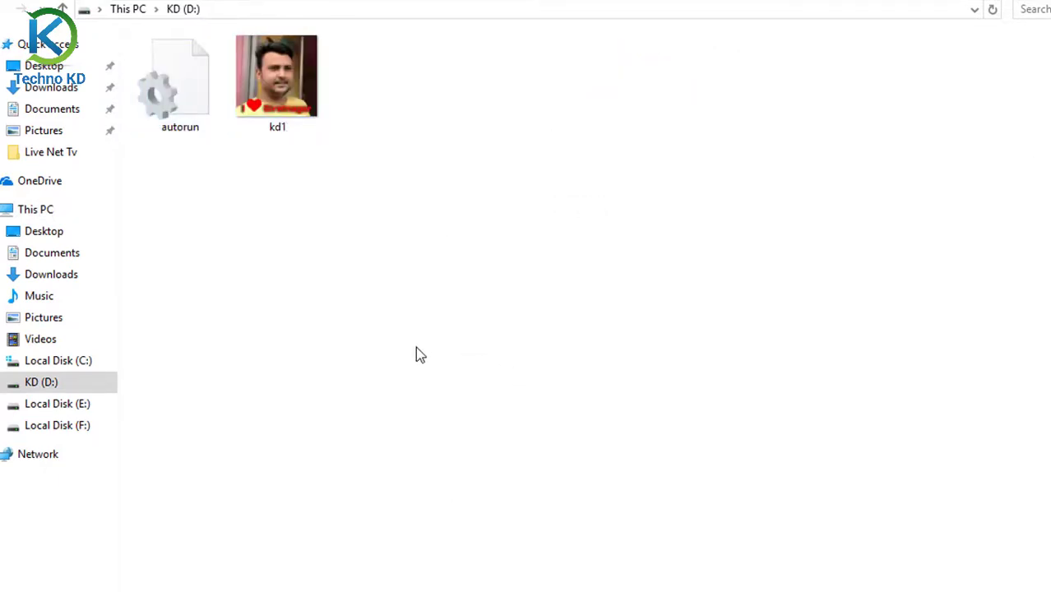
# Return to This PC, eject the Cruzer Blade USB drive and refresh the drive list
pyautogui.click(43, 214)
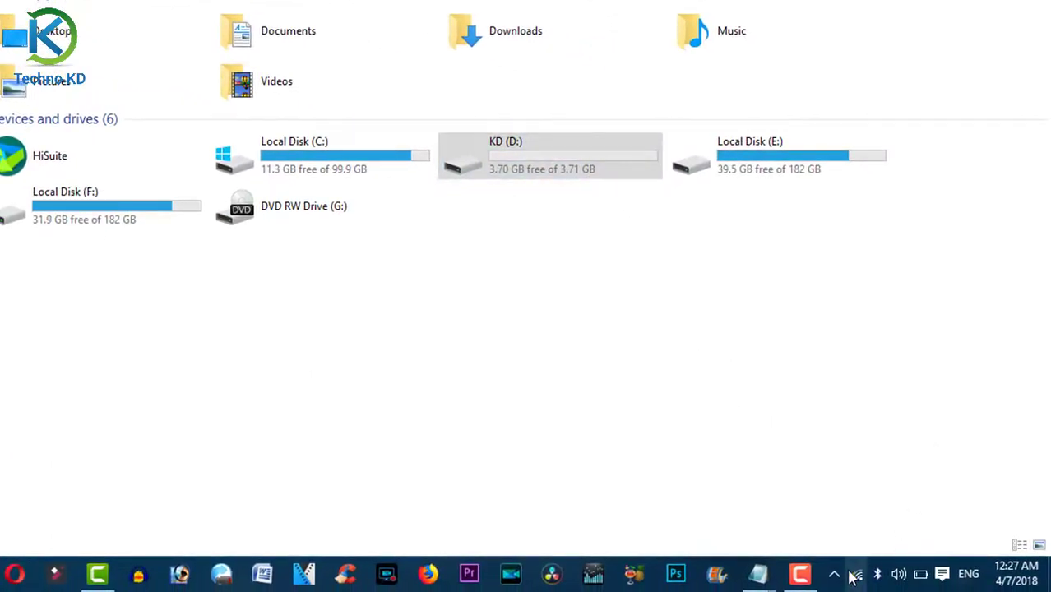
pyautogui.click(842, 576)
pyautogui.click(834, 467)
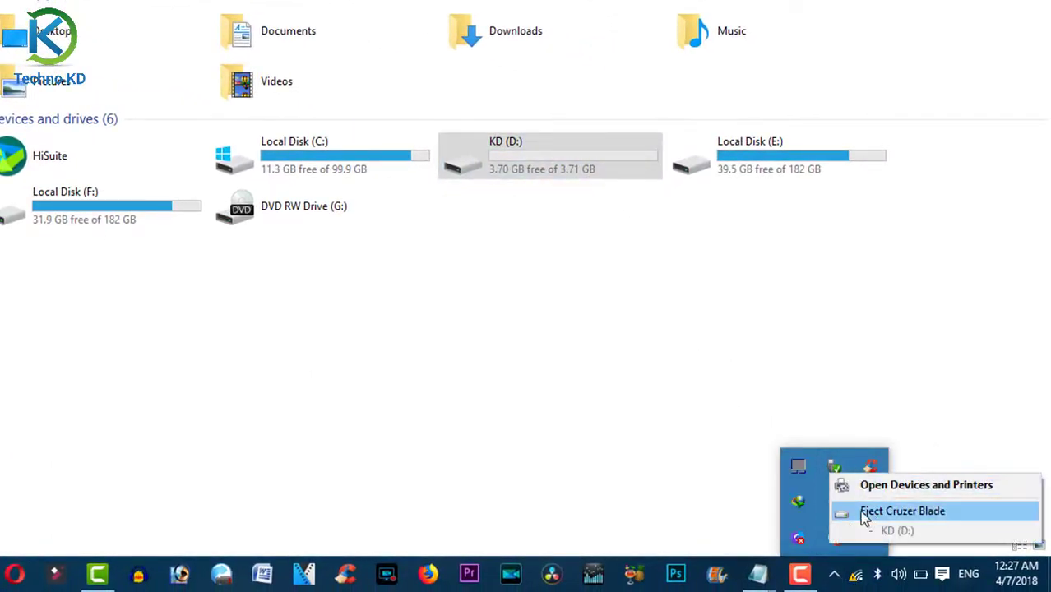
pyautogui.click(865, 510)
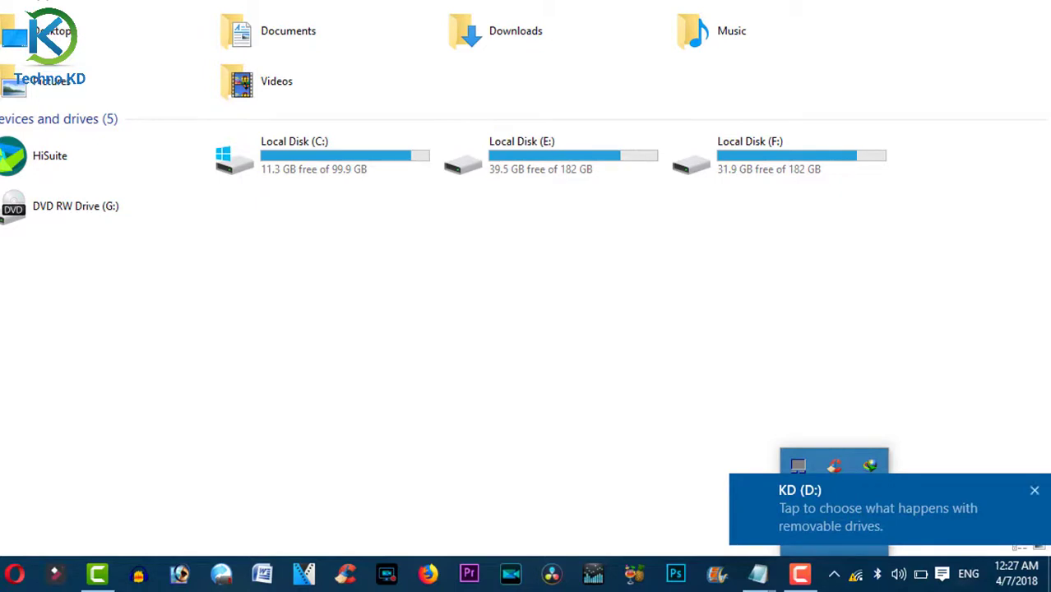
pyautogui.rightClick(454, 297)
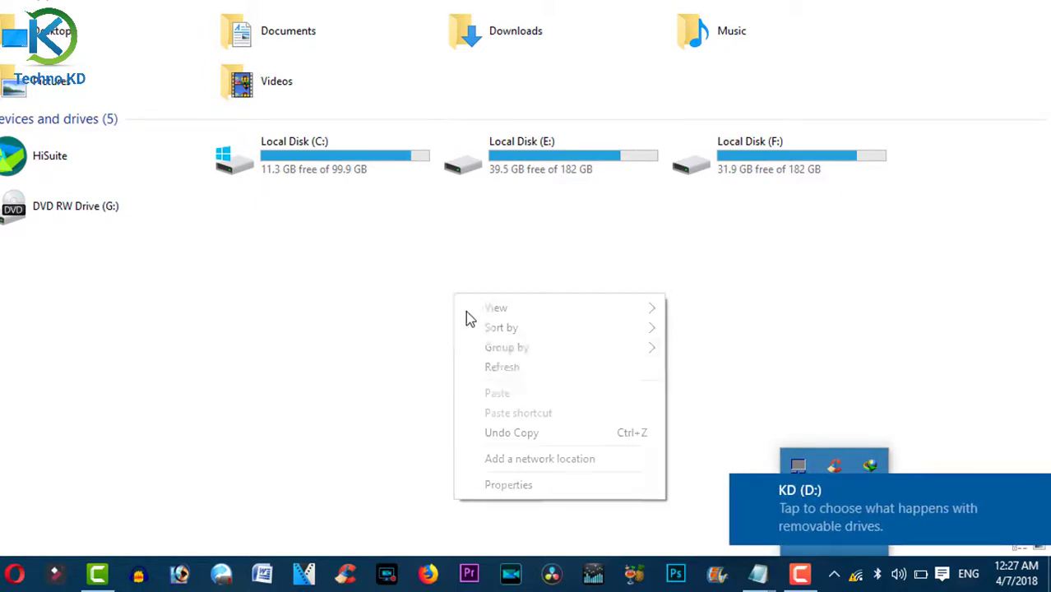
pyautogui.click(527, 370)
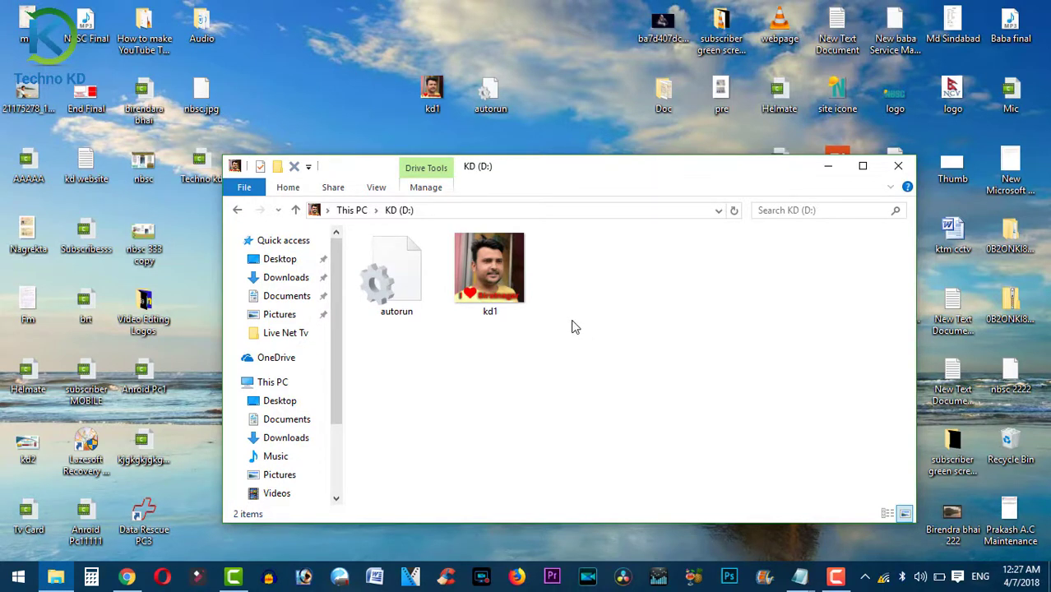
# Open This PC in a second window beside the KD (D:) folder and compare the drive's icon with its autorun and kd1 files
pyautogui.moveTo(573, 327); pyautogui.dragTo(385, 304)
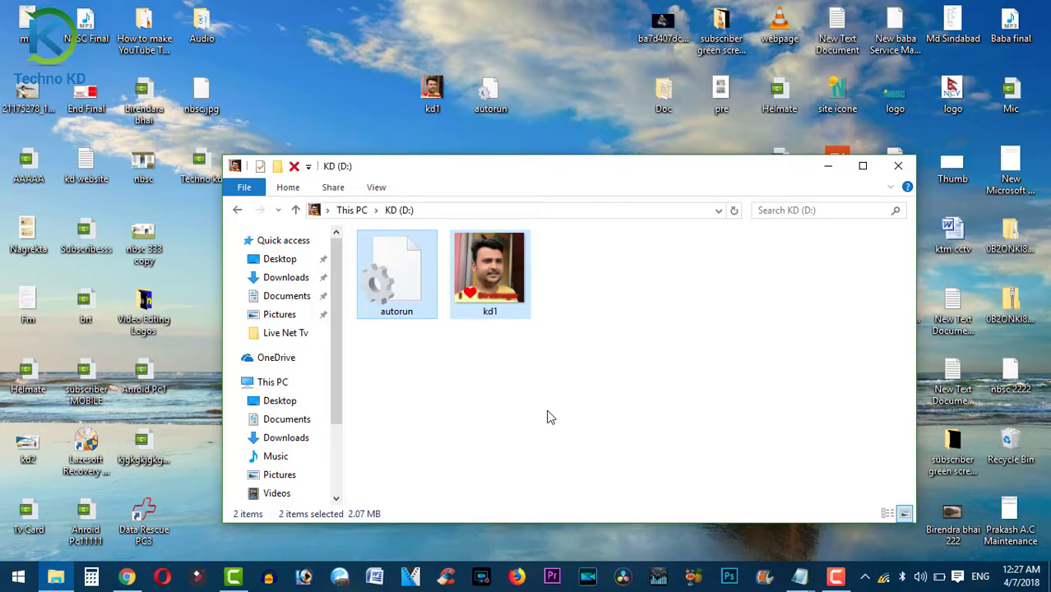
pyautogui.press('super+e')
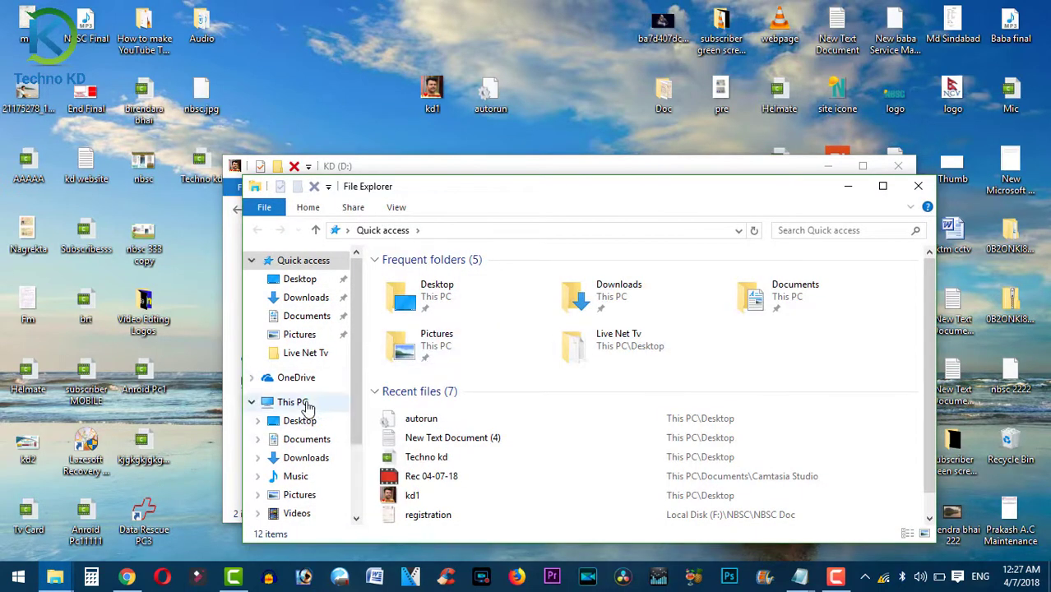
pyautogui.click(295, 402)
pyautogui.moveTo(557, 201); pyautogui.dragTo(808, 104)
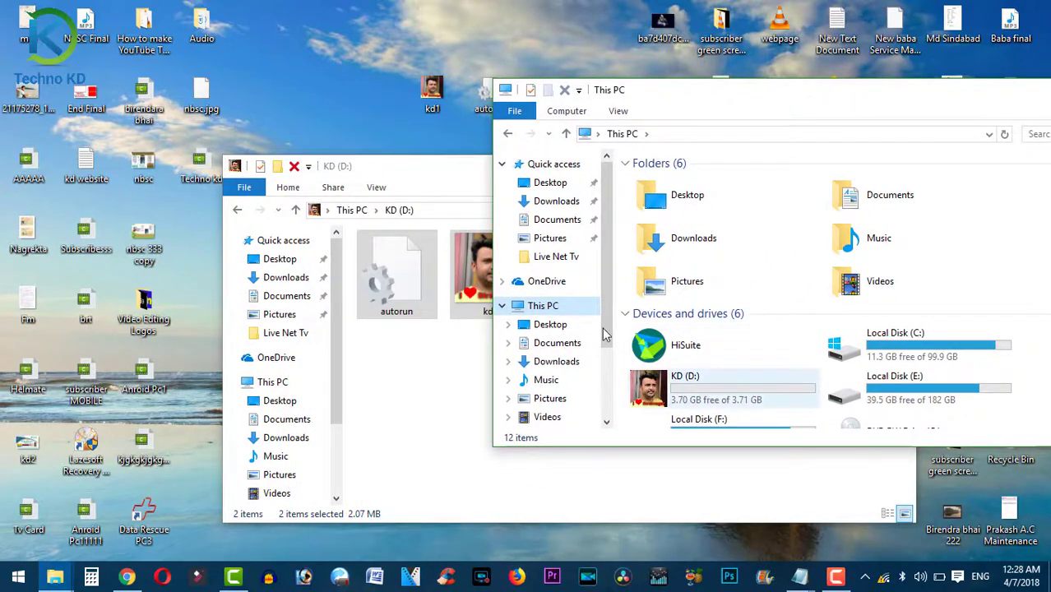
pyautogui.click(484, 296)
pyautogui.click(547, 384)
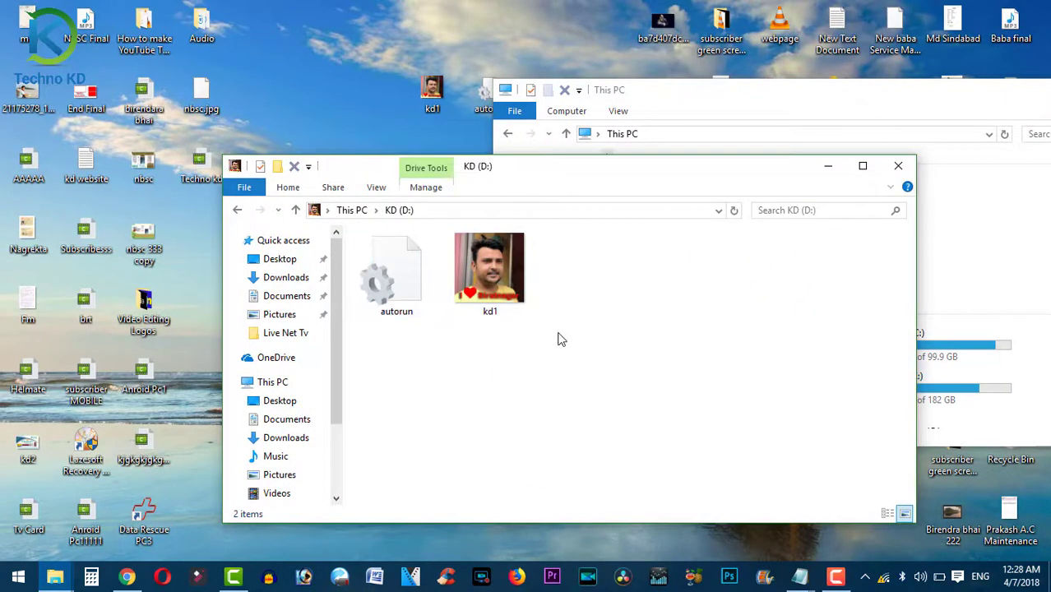
pyautogui.moveTo(559, 338); pyautogui.dragTo(453, 321)
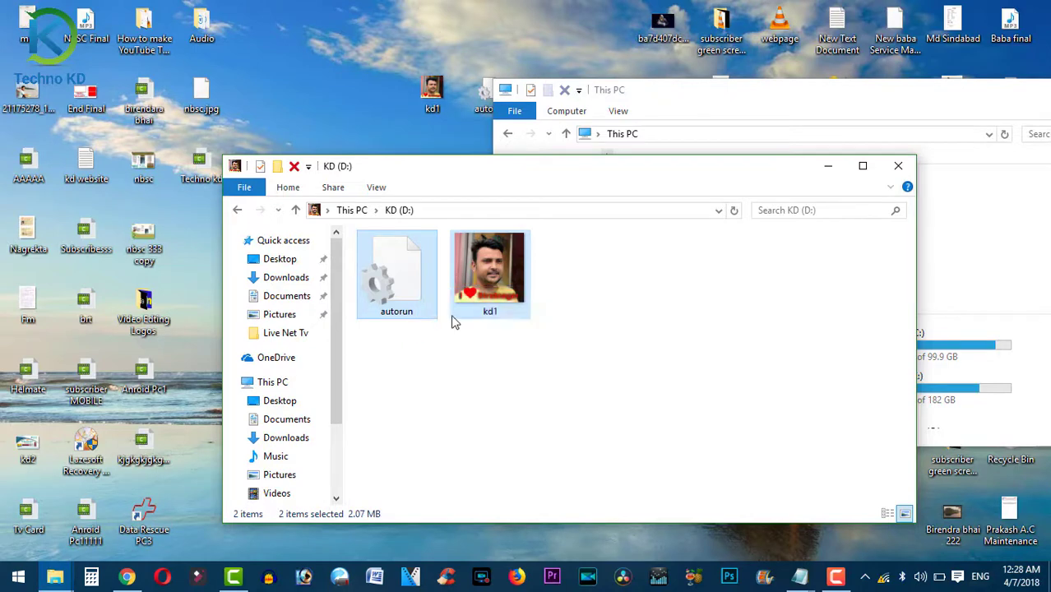
pyautogui.click(882, 104)
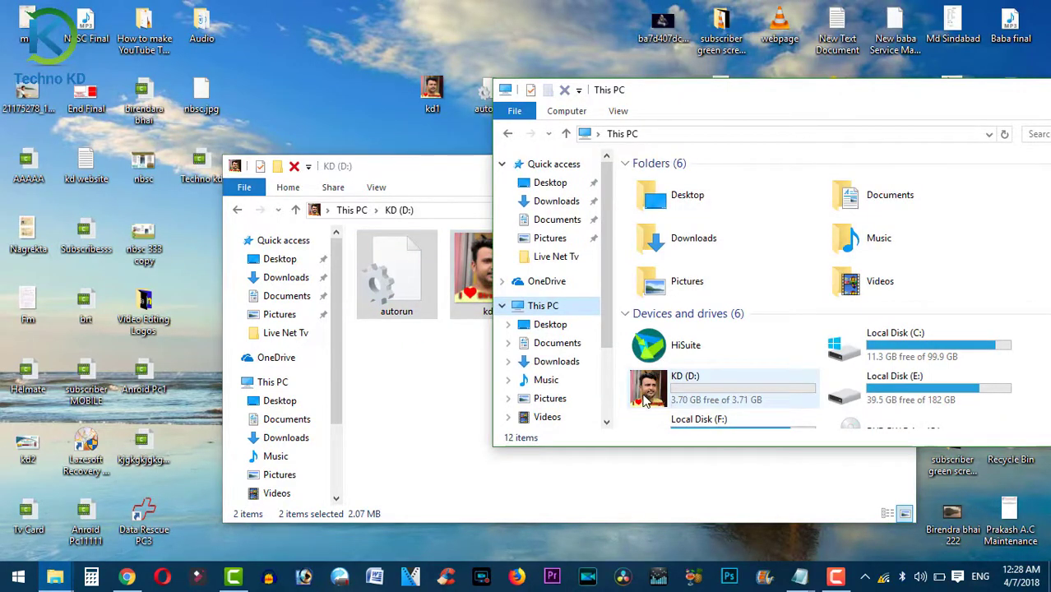
pyautogui.click(442, 171)
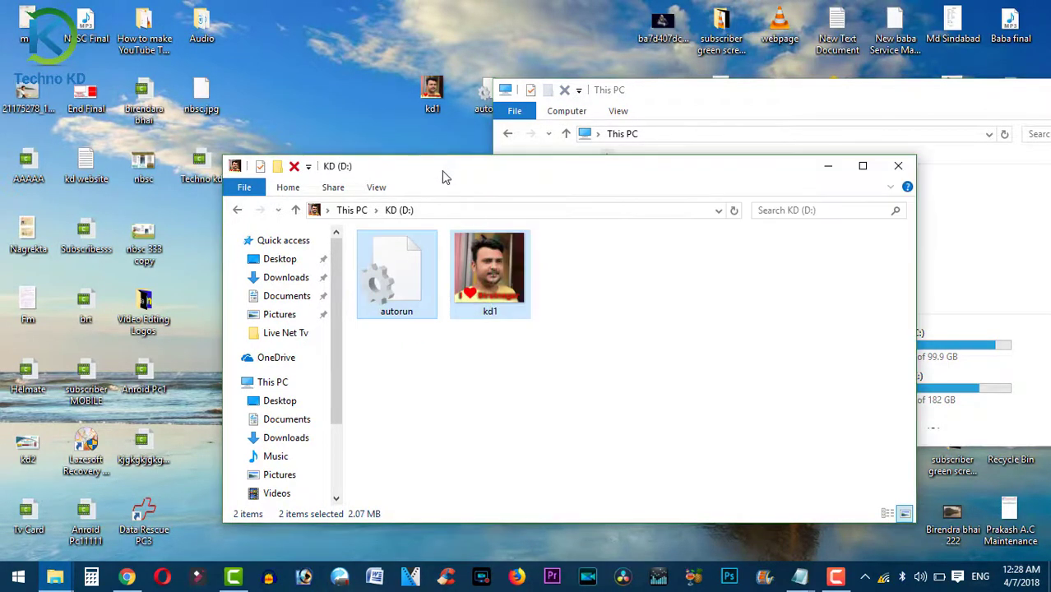
pyautogui.click(570, 366)
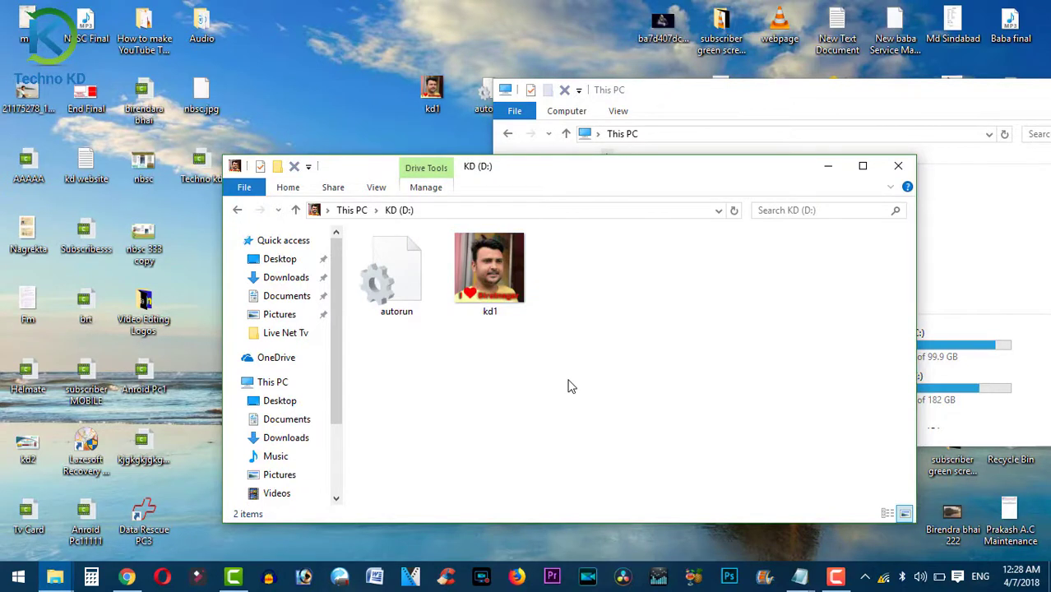
# Set the Hidden attribute on the autorun and kd1 files in KD (D:) and refresh the folder
pyautogui.moveTo(542, 333); pyautogui.dragTo(393, 278)
pyautogui.rightClick(393, 278)
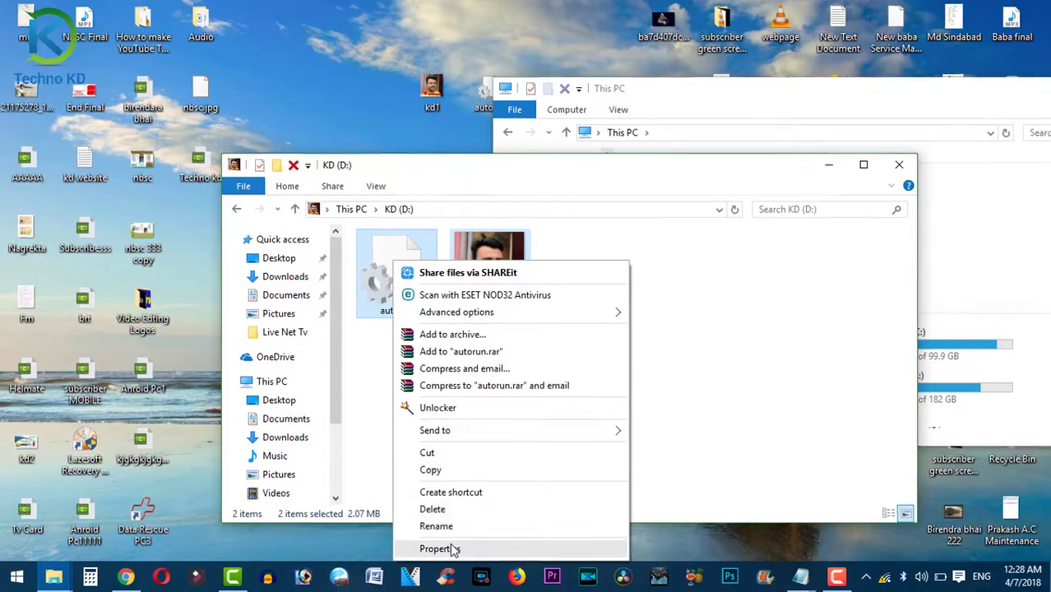
pyautogui.click(457, 547)
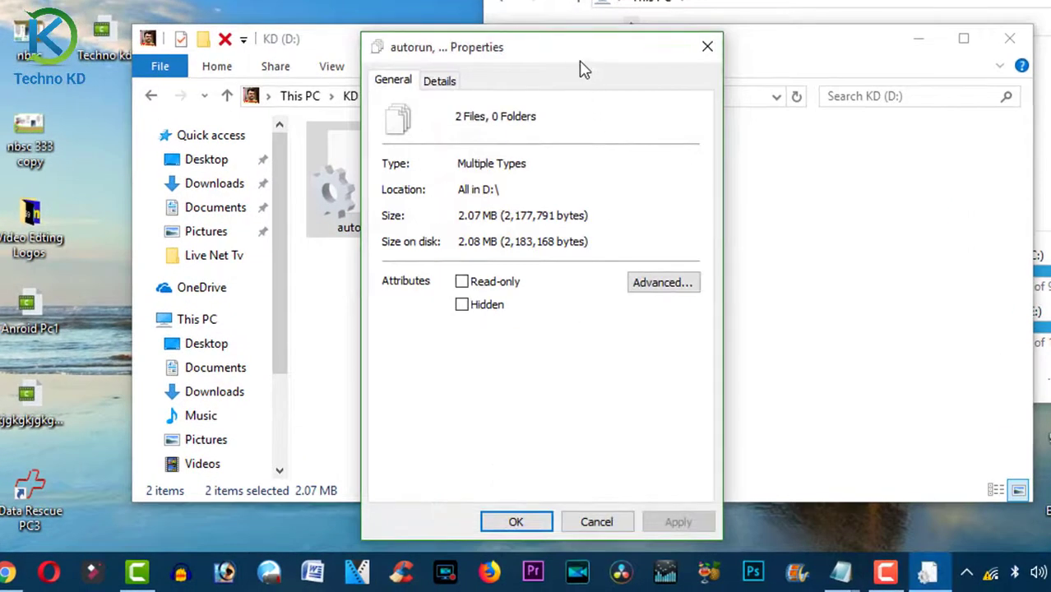
pyautogui.moveTo(581, 68); pyautogui.dragTo(653, 16)
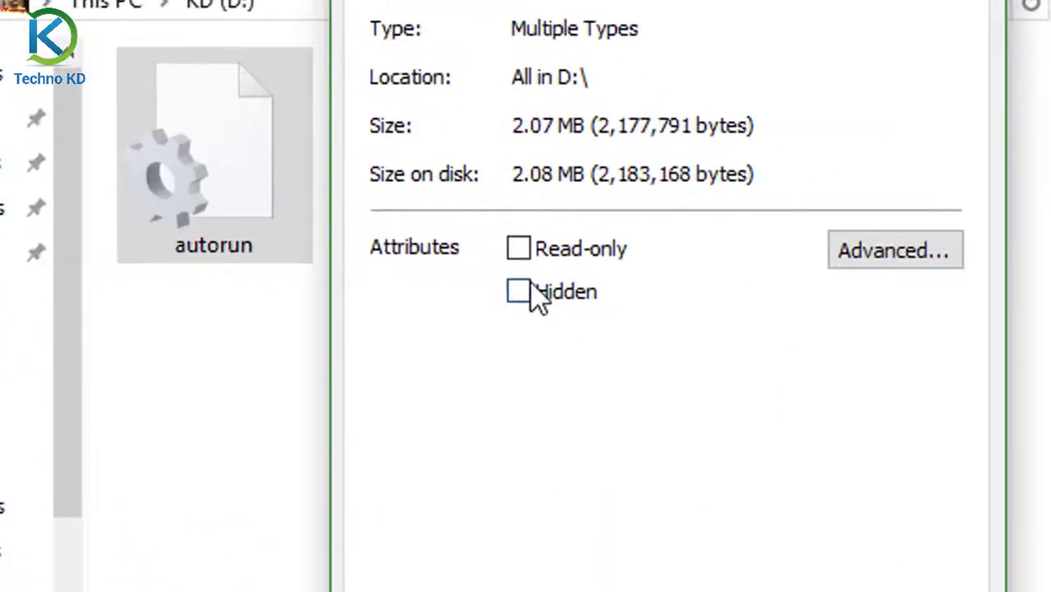
pyautogui.click(520, 292)
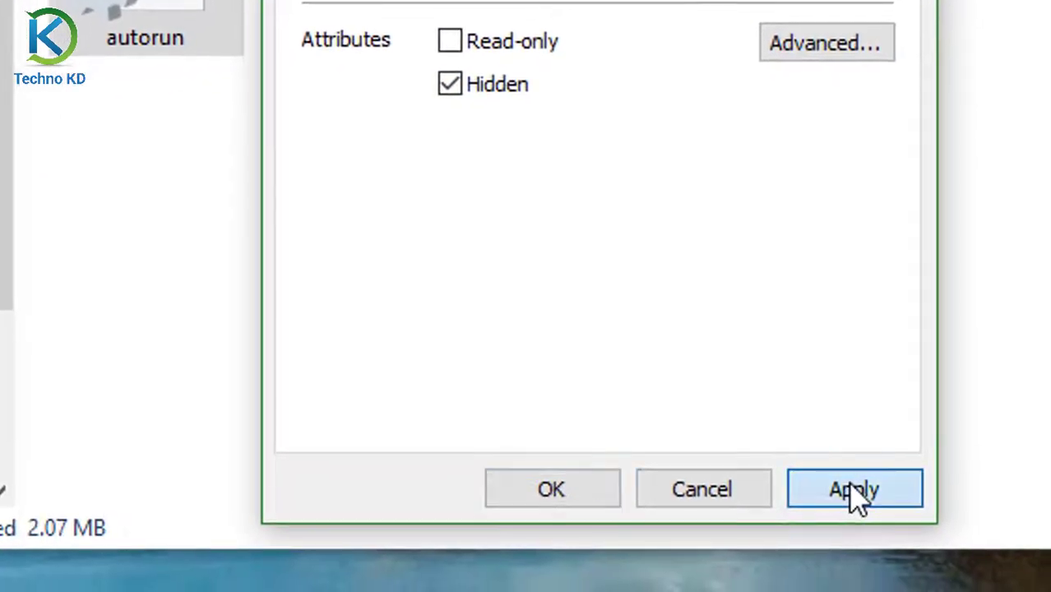
pyautogui.click(856, 494)
pyautogui.click(543, 493)
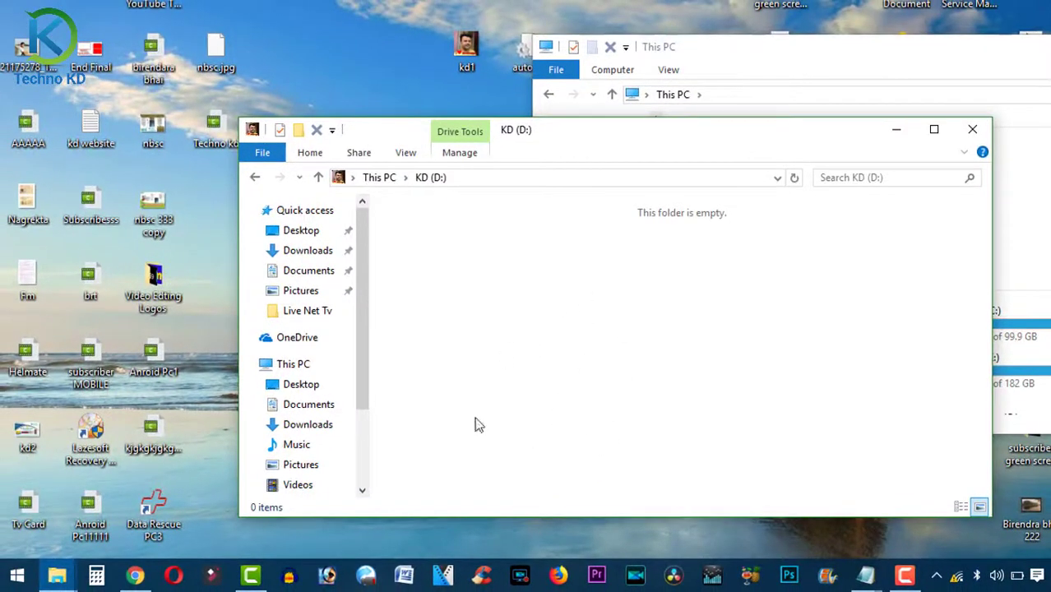
pyautogui.rightClick(559, 289)
pyautogui.click(588, 355)
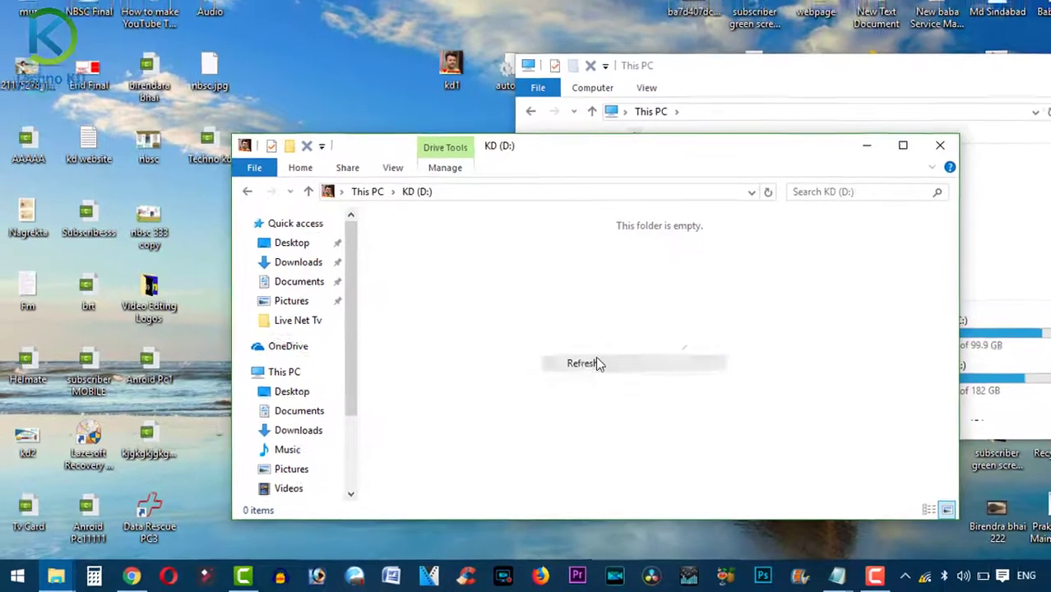
pyautogui.rightClick(555, 291)
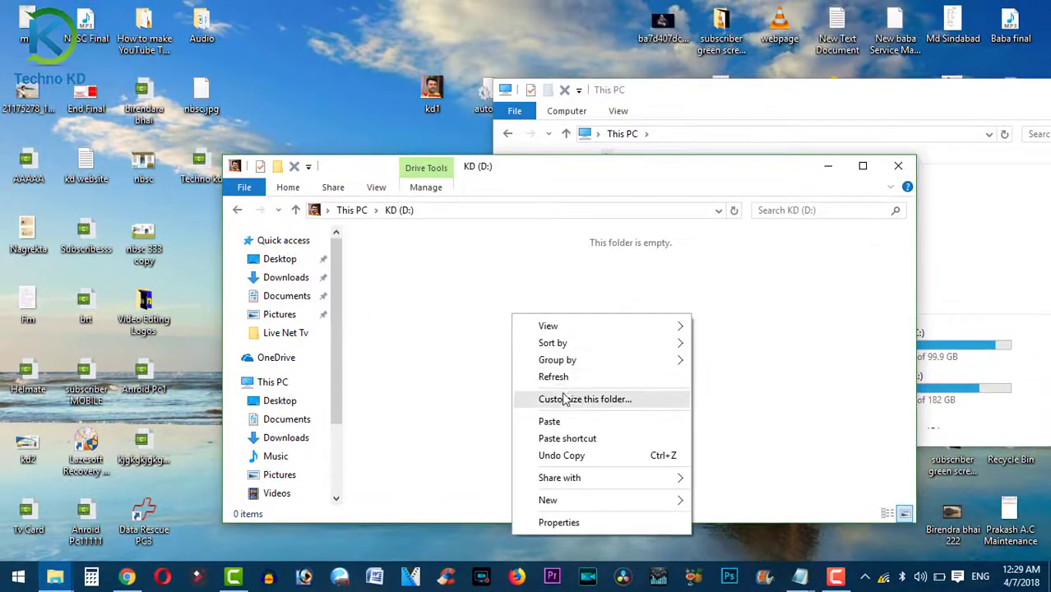
pyautogui.click(542, 377)
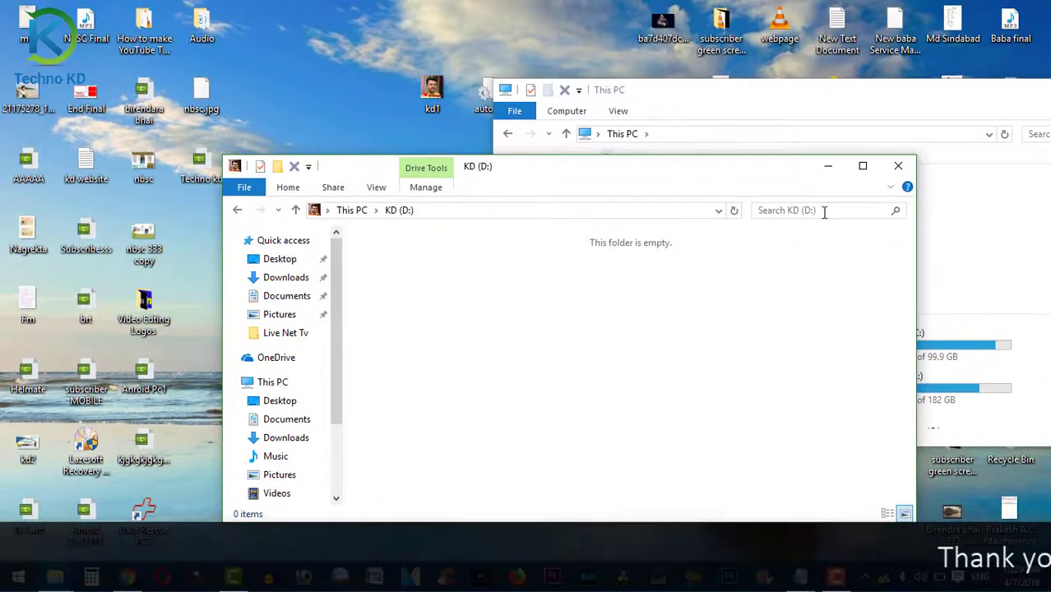
# Maximize the KD (D:) window and reopen the drive from This PC to check its contents
pyautogui.click(863, 166)
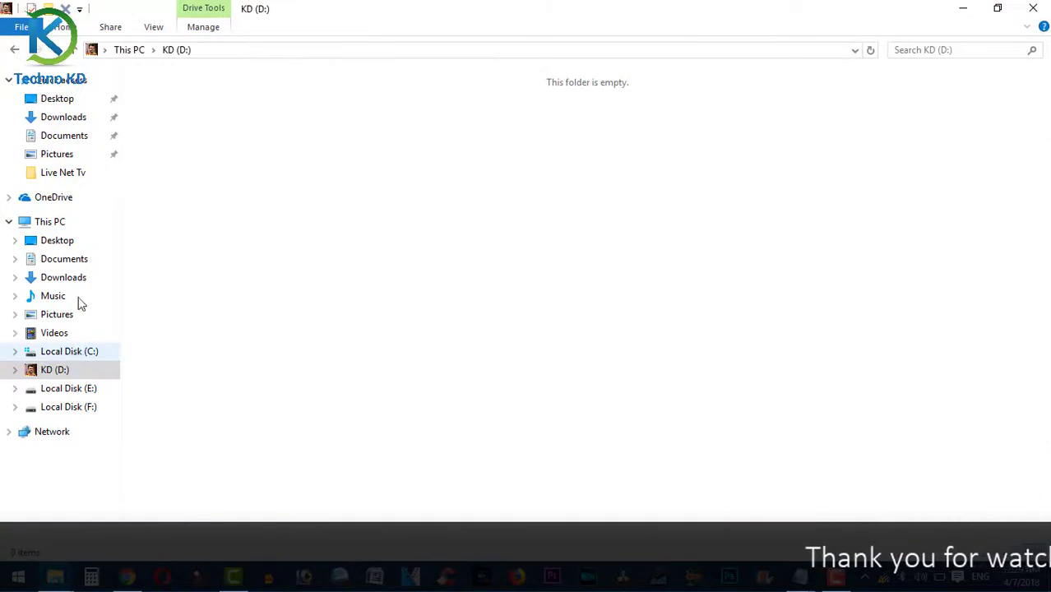
pyautogui.click(53, 222)
pyautogui.doubleClick(601, 219)
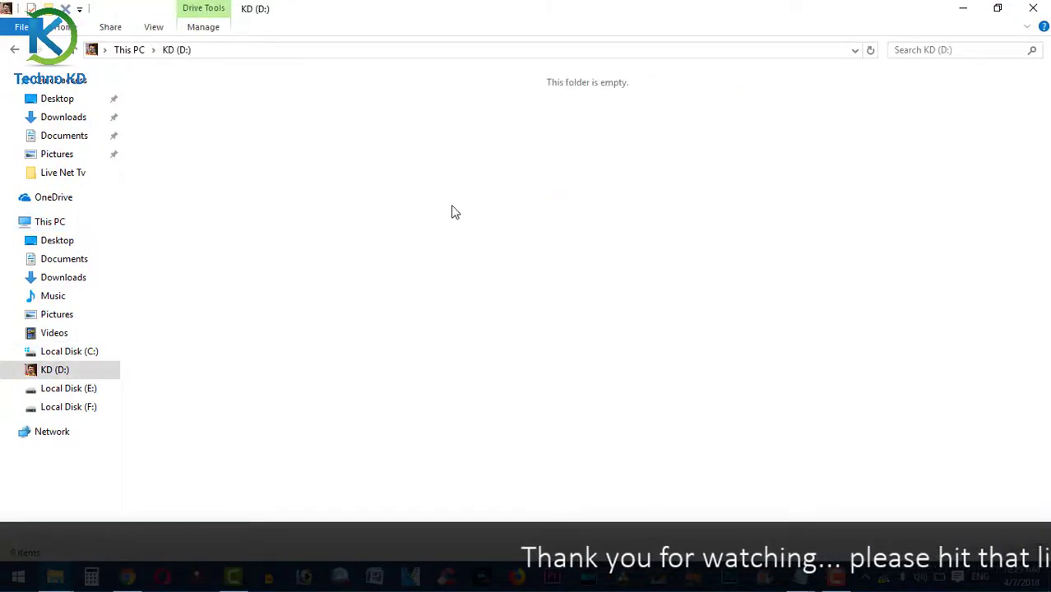
# Show hidden items in KD (D:) to inspect the autorun and kd1 files, and turn hidden items off again
pyautogui.click(153, 26)
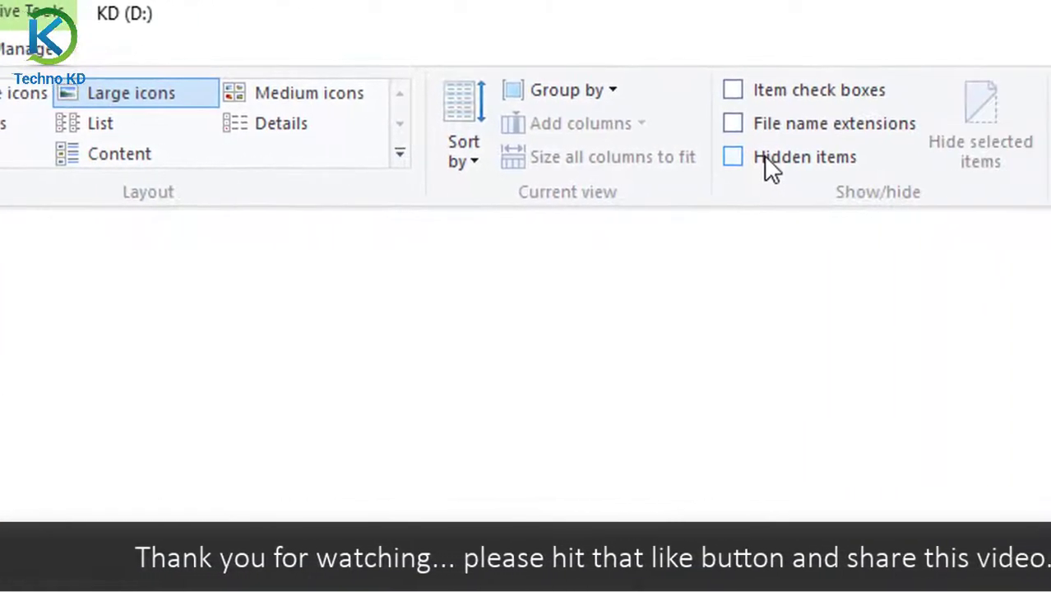
pyautogui.click(770, 169)
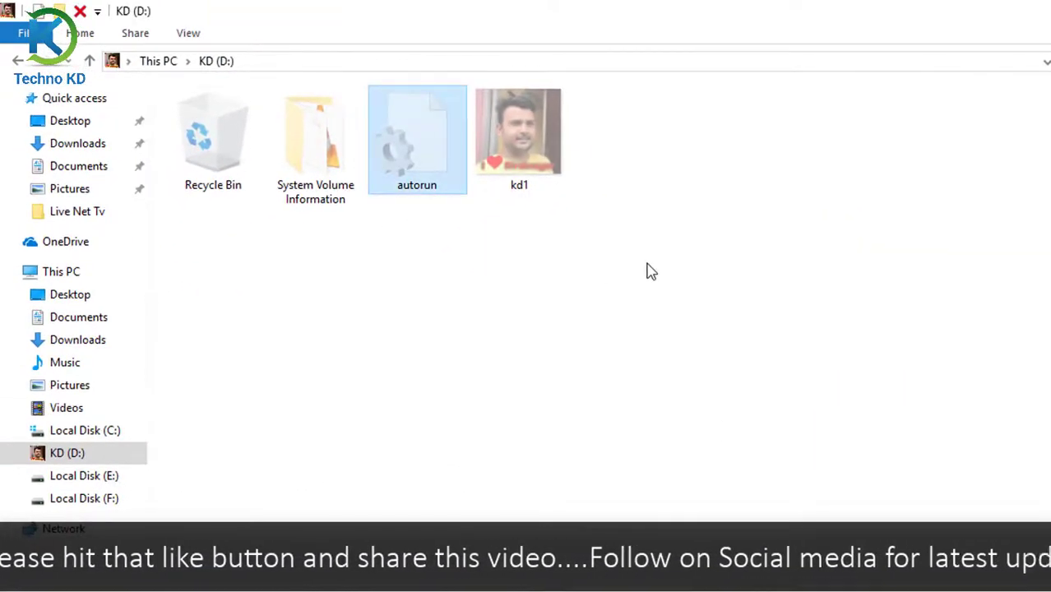
pyautogui.moveTo(611, 248); pyautogui.dragTo(401, 161)
pyautogui.click(603, 281)
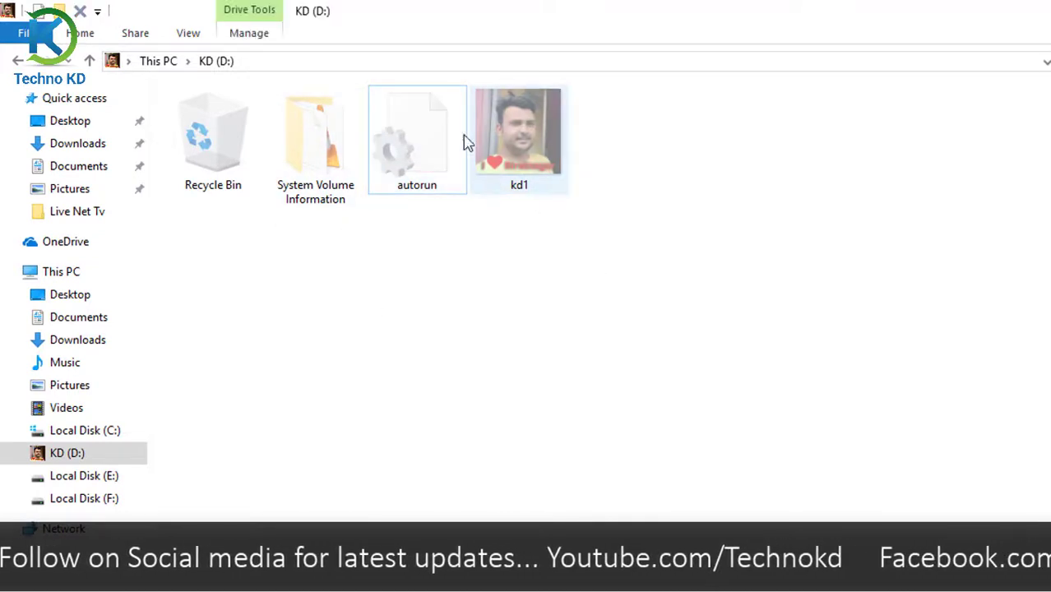
pyautogui.click(196, 37)
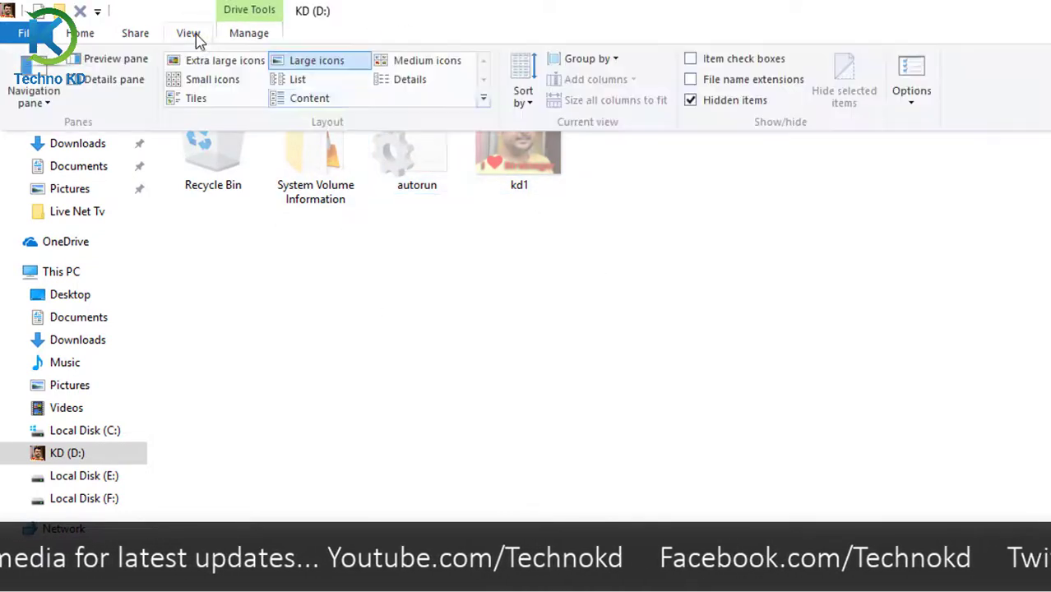
pyautogui.click(714, 103)
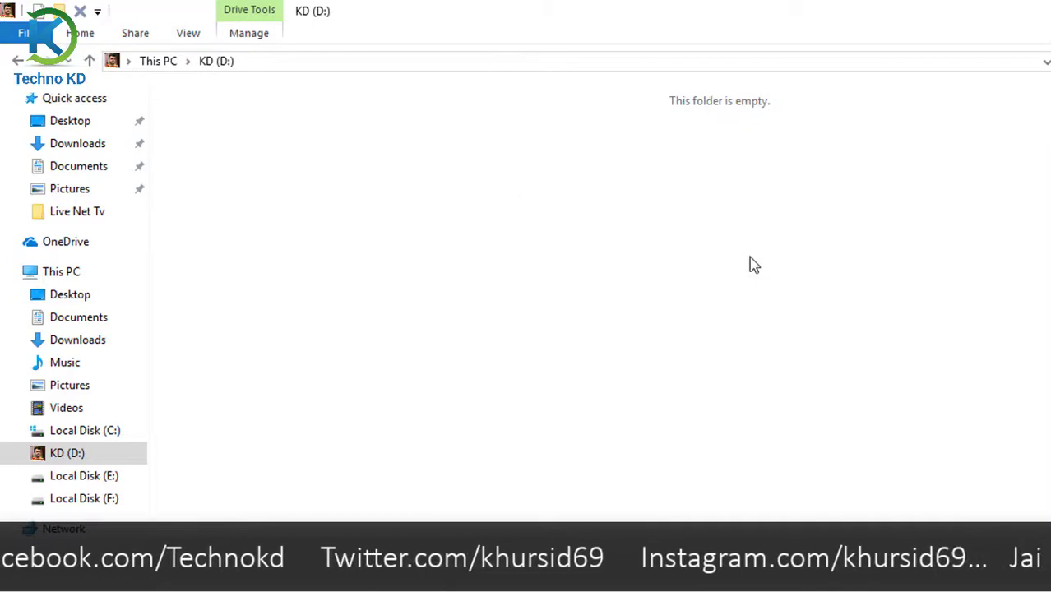